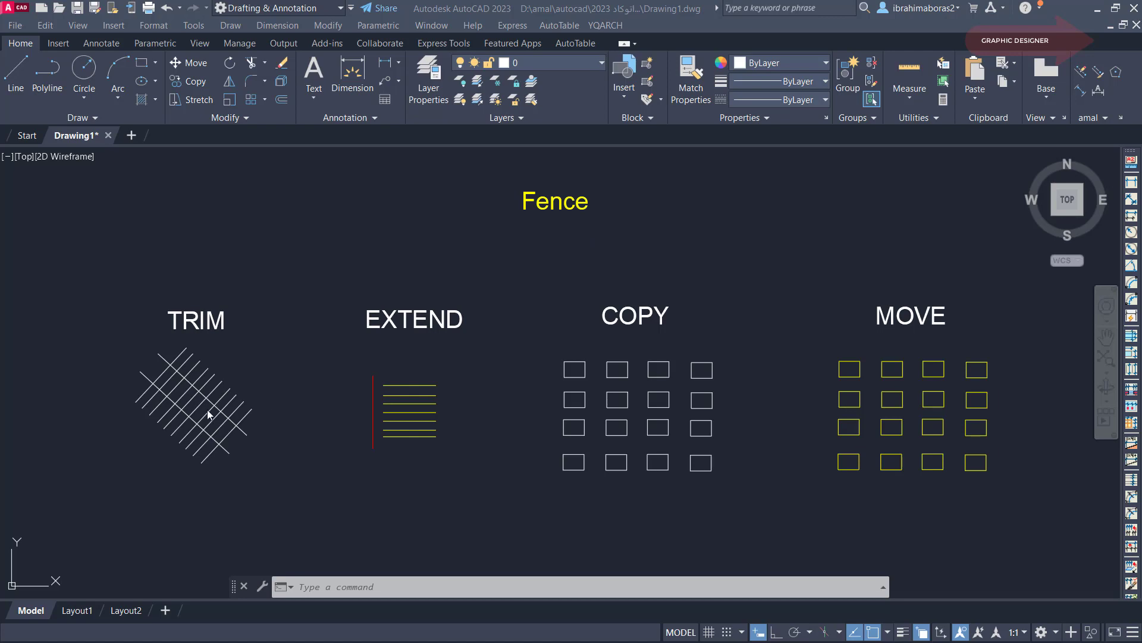
- Trim the TRIM hatch's protruding upper-right line ends with a fence
{"action": "scroll", "coordinate": [250, 408], "scroll_direction": "up", "scroll_amount": 3}
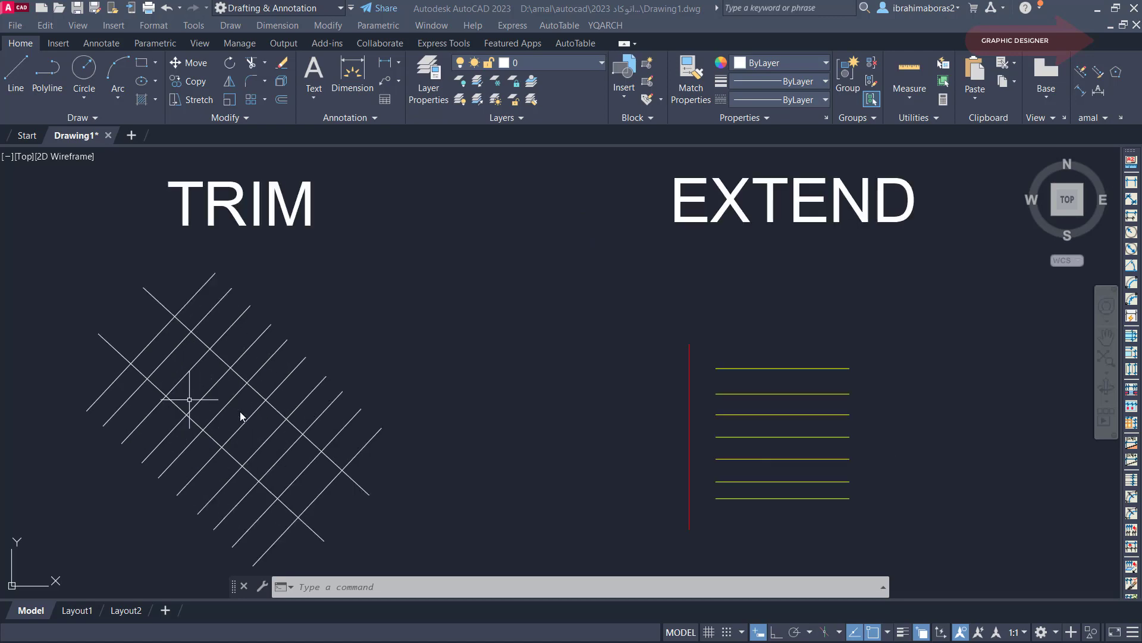
{"action": "scroll", "coordinate": [240, 414], "scroll_direction": "up", "scroll_amount": 3}
{"action": "scroll", "coordinate": [286, 405], "scroll_direction": "down", "scroll_amount": 6}
{"action": "mouse_move", "coordinate": [286, 404]}
{"action": "middle_mouse_down"}
{"action": "mouse_move", "coordinate": [372, 376]}
{"action": "mouse_move", "coordinate": [446, 437]}
{"action": "middle_mouse_up"}
{"action": "scroll", "coordinate": [372, 377], "scroll_direction": "up", "scroll_amount": 4}
{"action": "type", "text": "TR"}
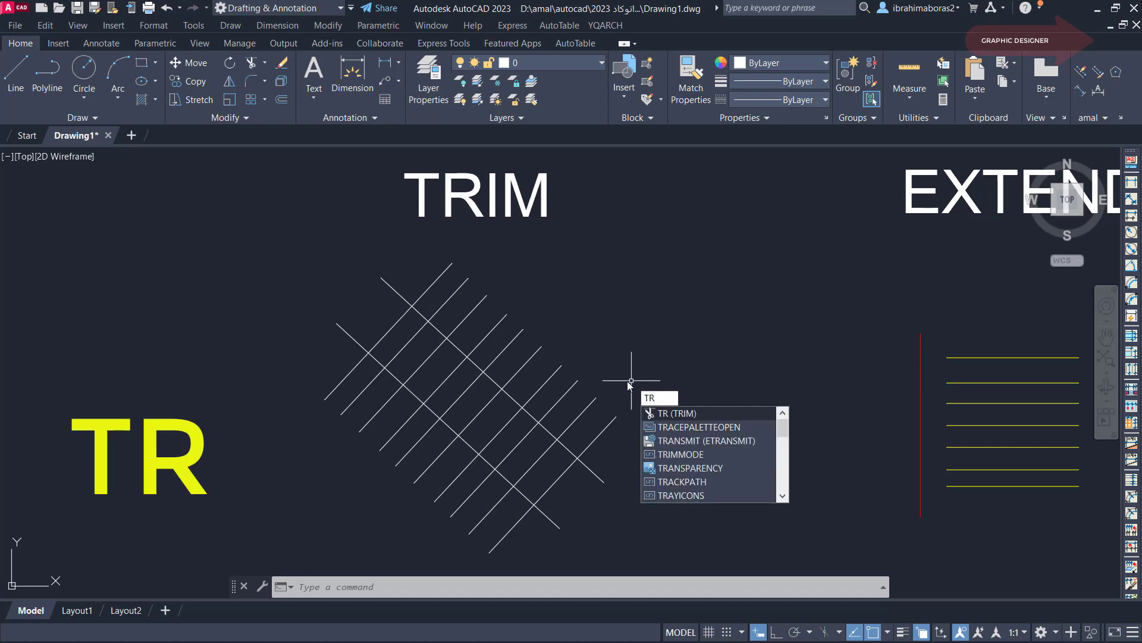
{"action": "key", "text": "Return"}
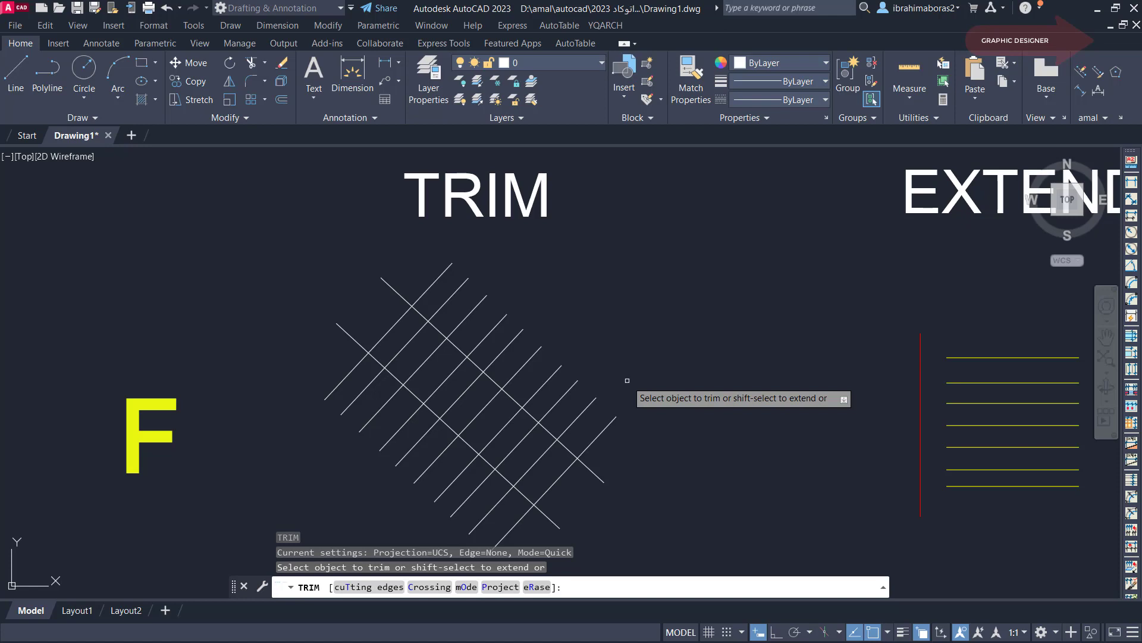
{"action": "type", "text": "f"}
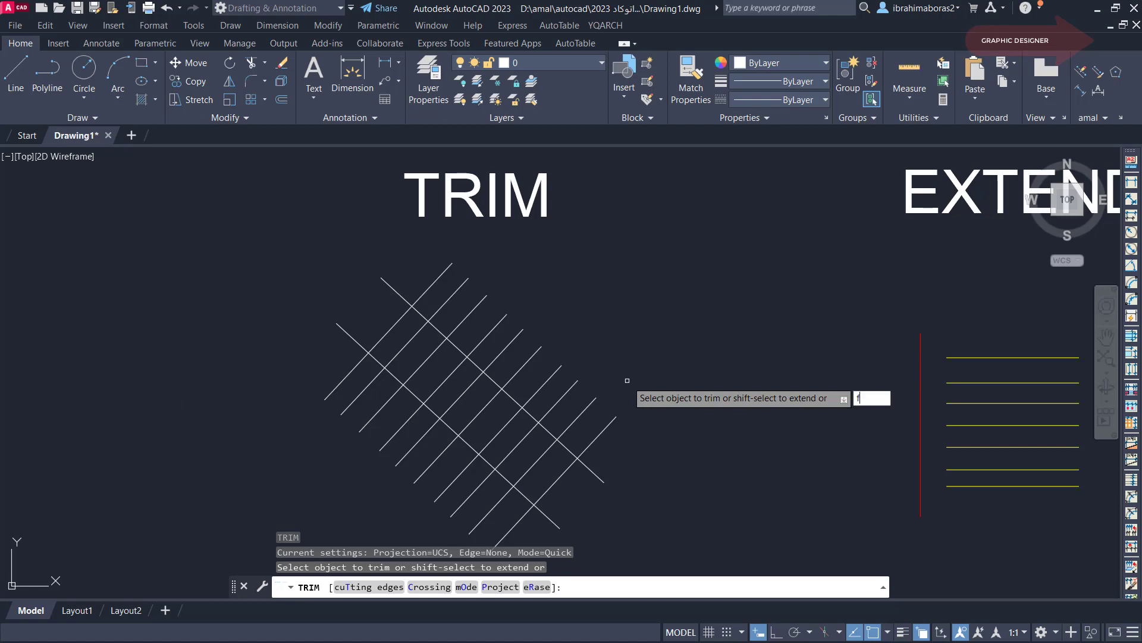
{"action": "key", "text": "Return"}
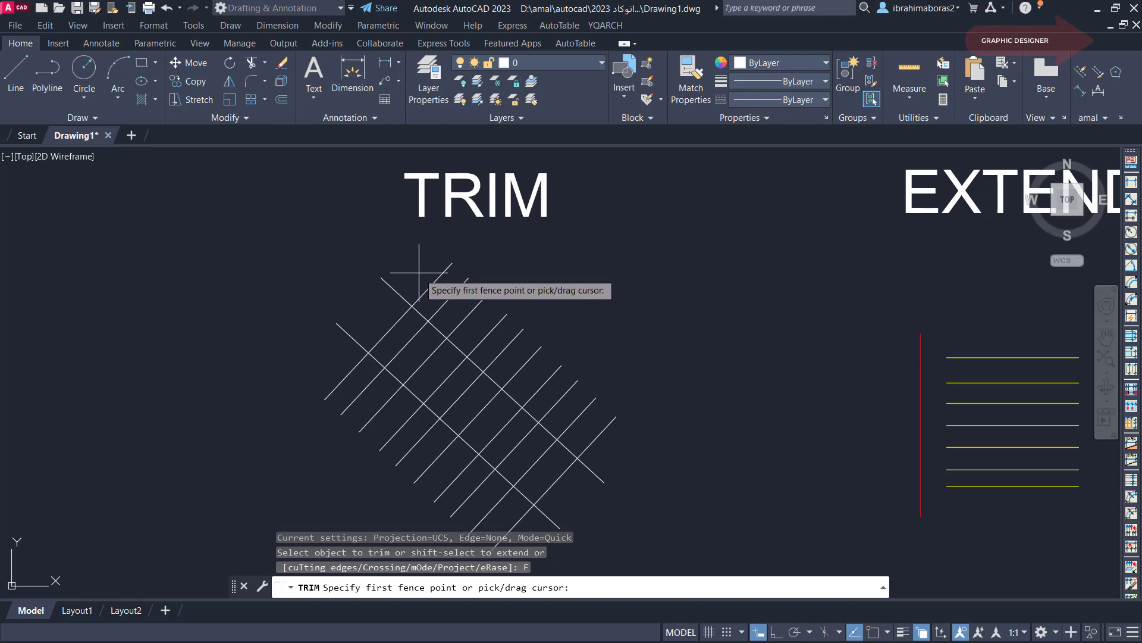
{"action": "left_click", "coordinate": [419, 271]}
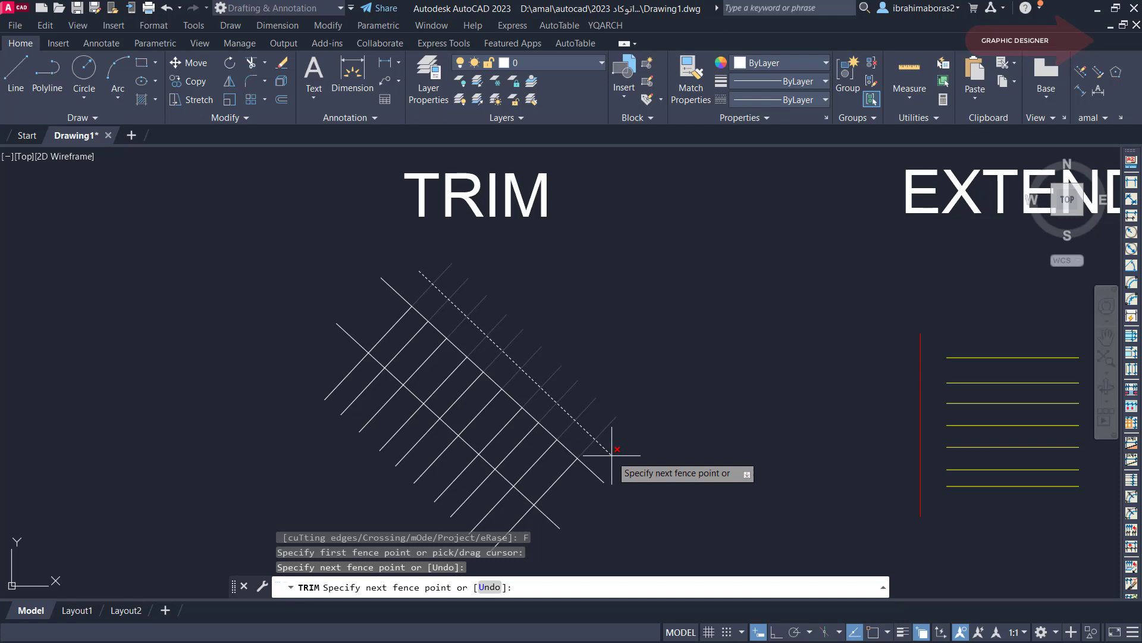
{"action": "left_click", "coordinate": [611, 455]}
{"action": "right_click", "coordinate": [655, 417]}
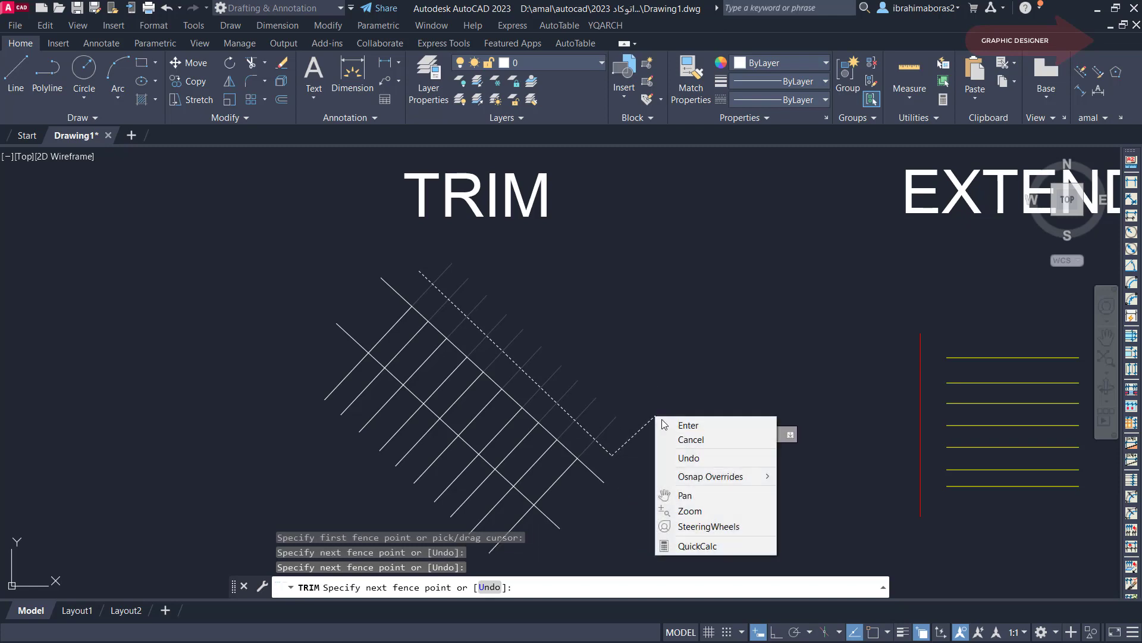
{"action": "left_click", "coordinate": [678, 425]}
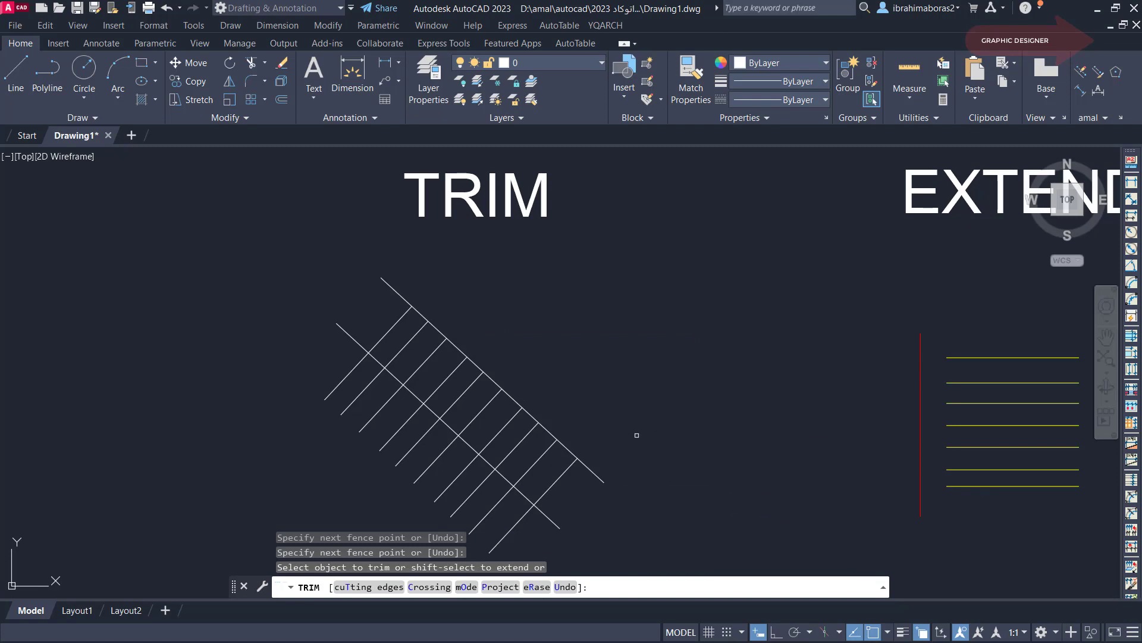
- Fence-trim the hatch's protruding lower-left ends, then end TRIM
{"action": "middle_click_drag", "start_coordinate": [636, 435], "coordinate": [644, 379]}
{"action": "type", "text": "F"}
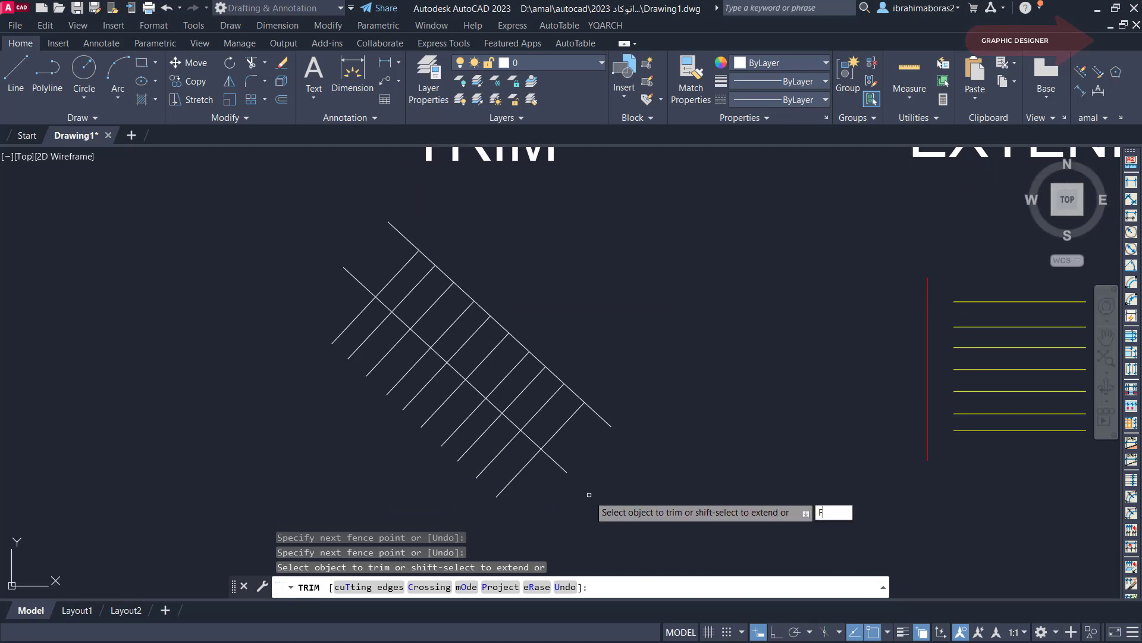
{"action": "key", "text": "Return"}
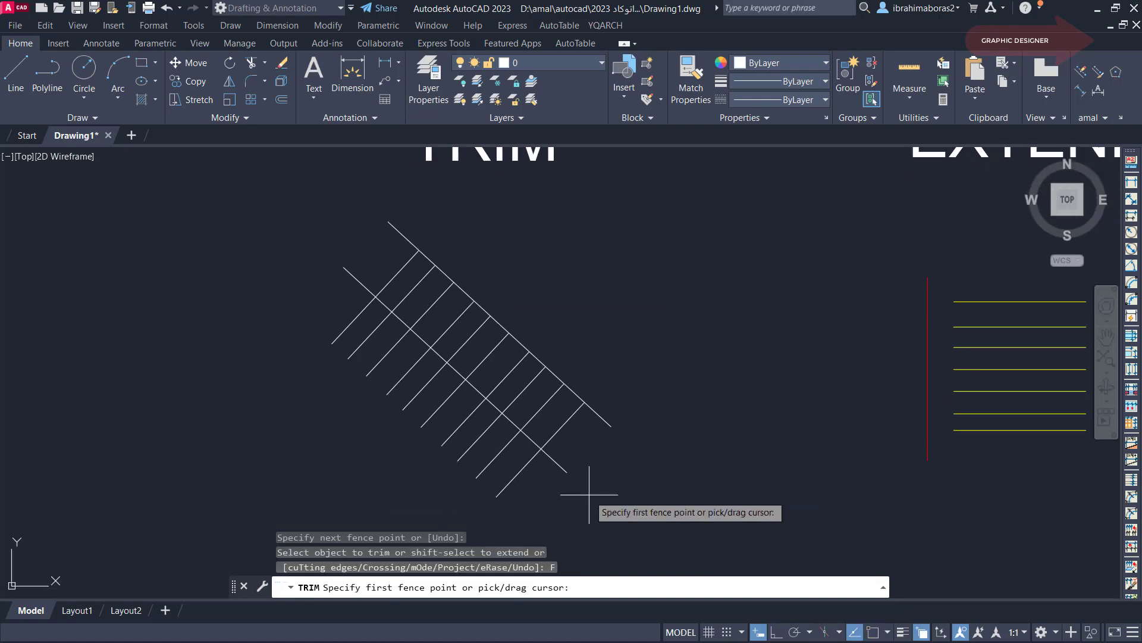
{"action": "left_click", "coordinate": [340, 301]}
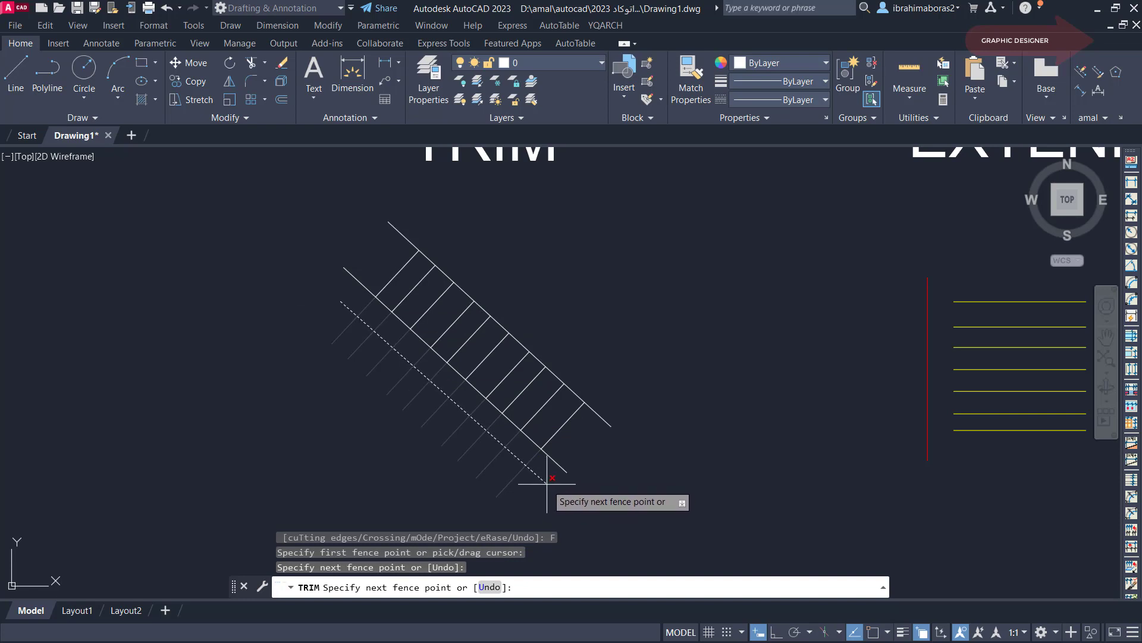
{"action": "left_click", "coordinate": [547, 482]}
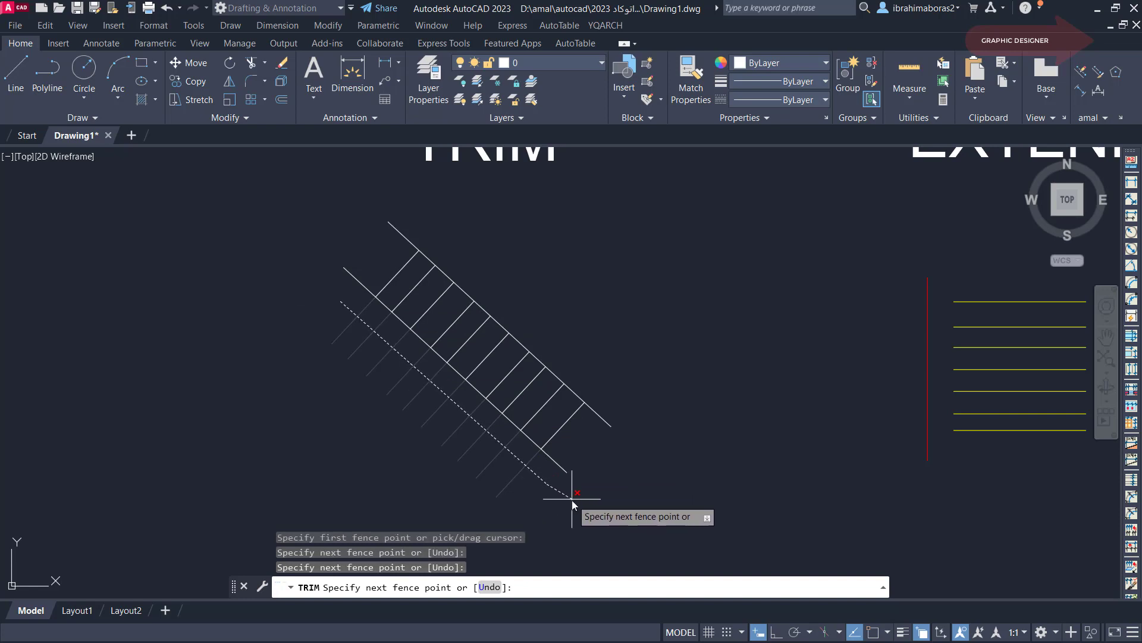
{"action": "right_click", "coordinate": [572, 500]}
{"action": "left_click", "coordinate": [605, 509]}
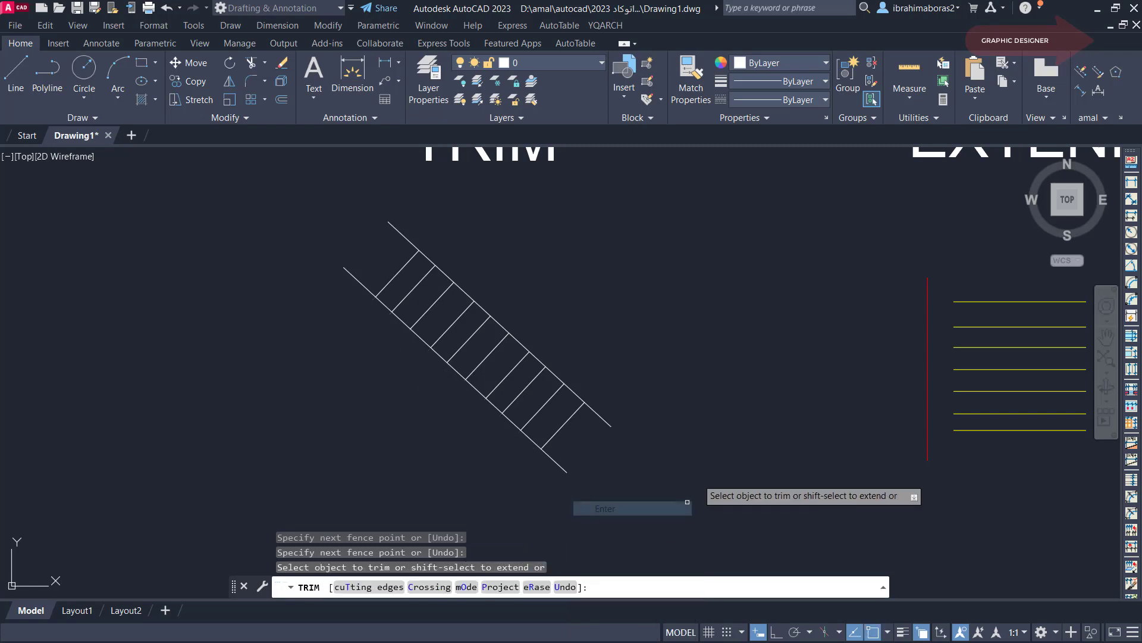
{"action": "right_click", "coordinate": [565, 312]}
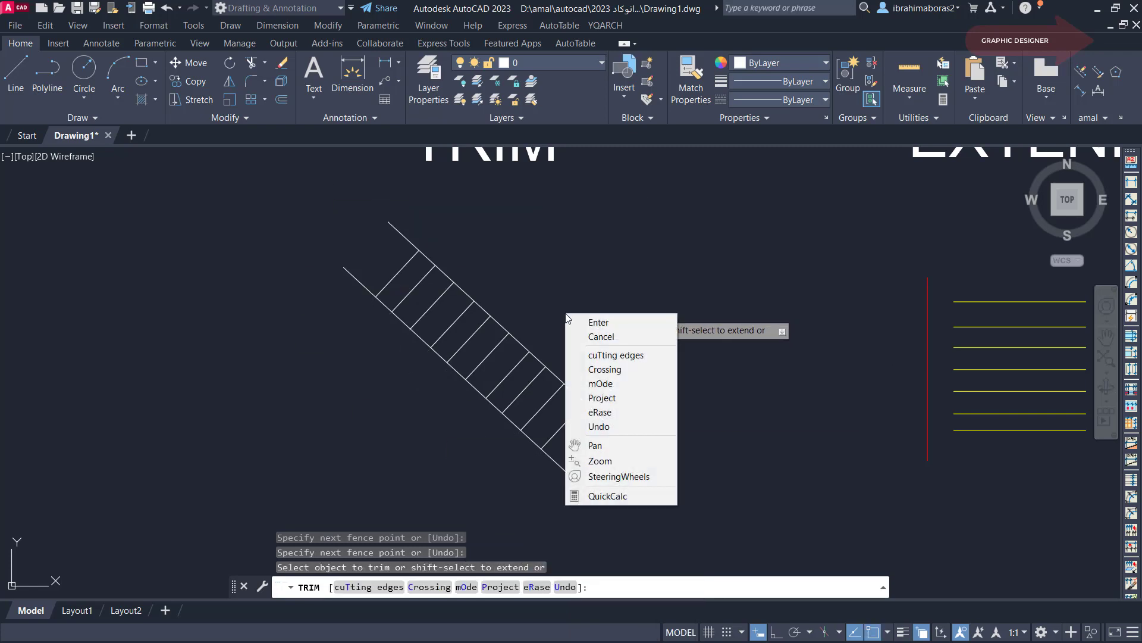
{"action": "left_click", "coordinate": [594, 319]}
{"action": "scroll", "coordinate": [622, 370], "scroll_direction": "down", "scroll_amount": 2}
- Extend the yellow EXTEND lines to the red boundary line using an EX fence
{"action": "middle_click_drag", "start_coordinate": [751, 381], "coordinate": [605, 394]}
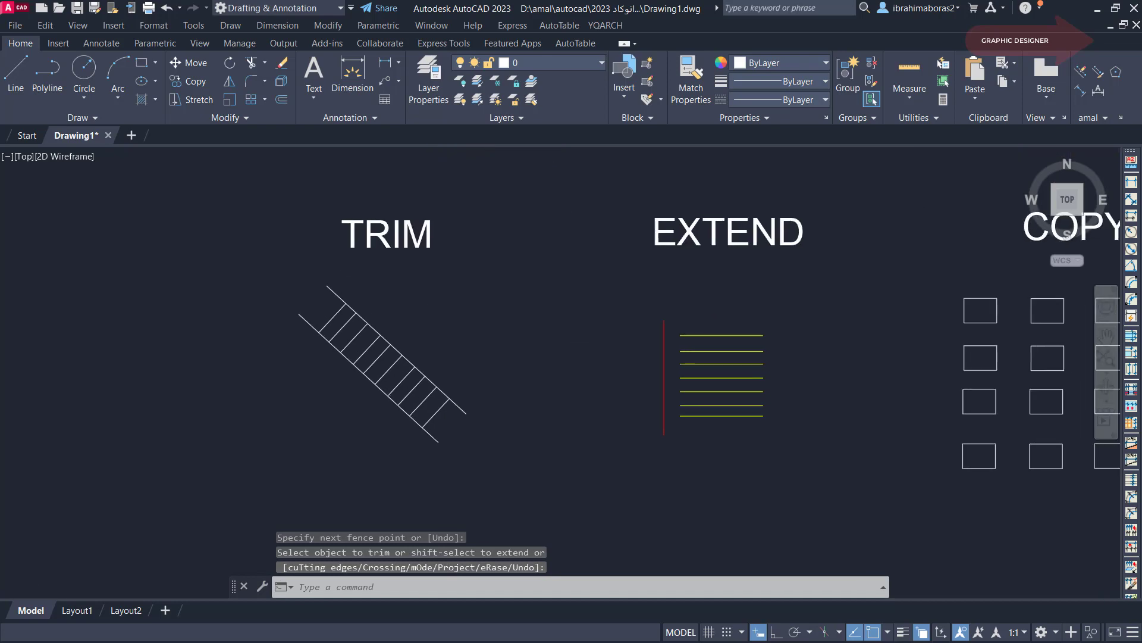
{"action": "scroll", "coordinate": [754, 337], "scroll_direction": "up", "scroll_amount": 2}
{"action": "middle_click_drag", "start_coordinate": [754, 338], "coordinate": [696, 346]}
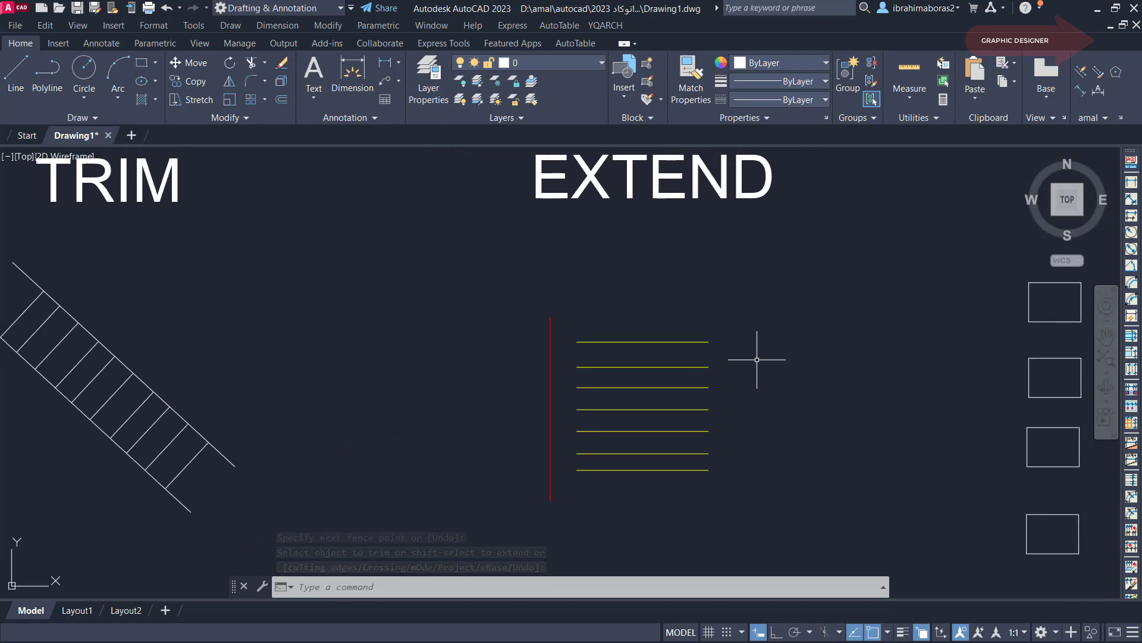
{"action": "type", "text": "EX"}
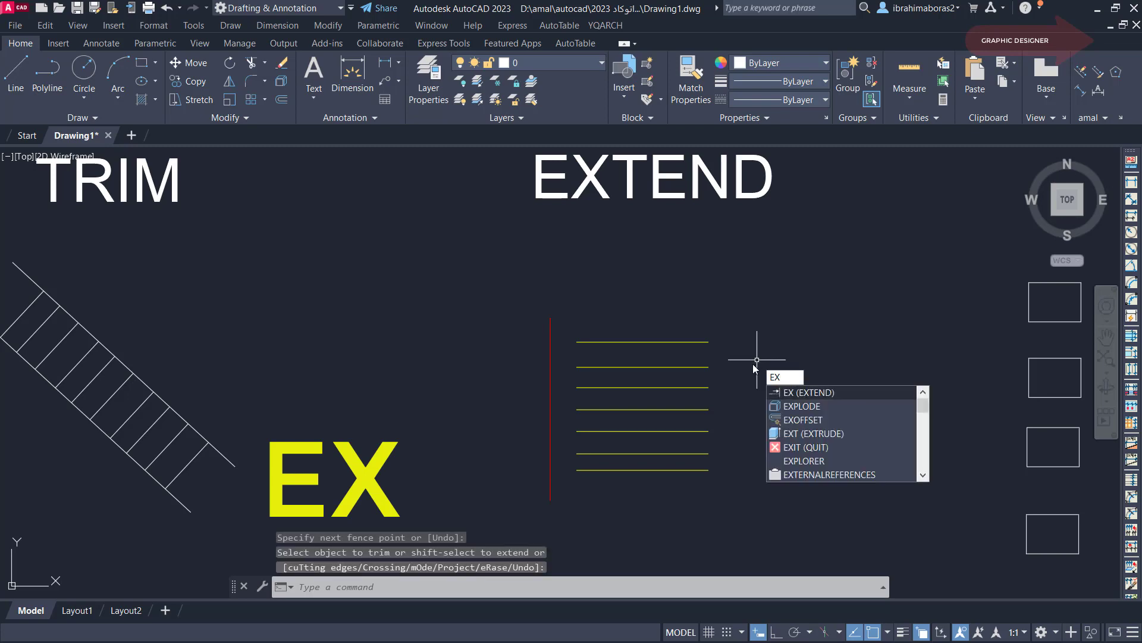
{"action": "key", "text": "Return"}
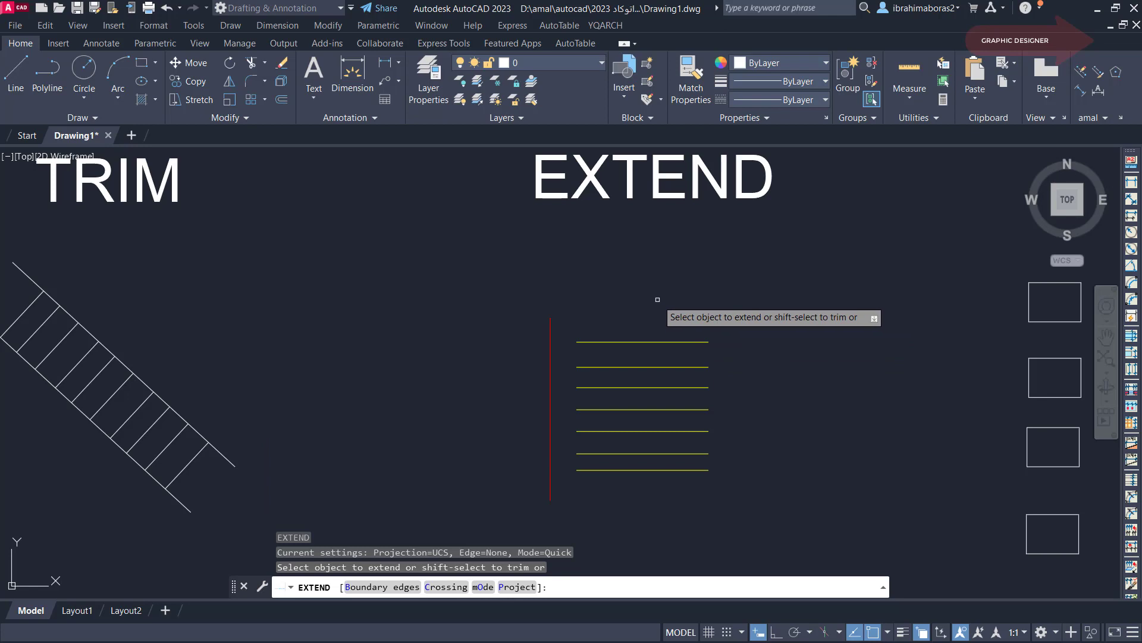
{"action": "type", "text": "F"}
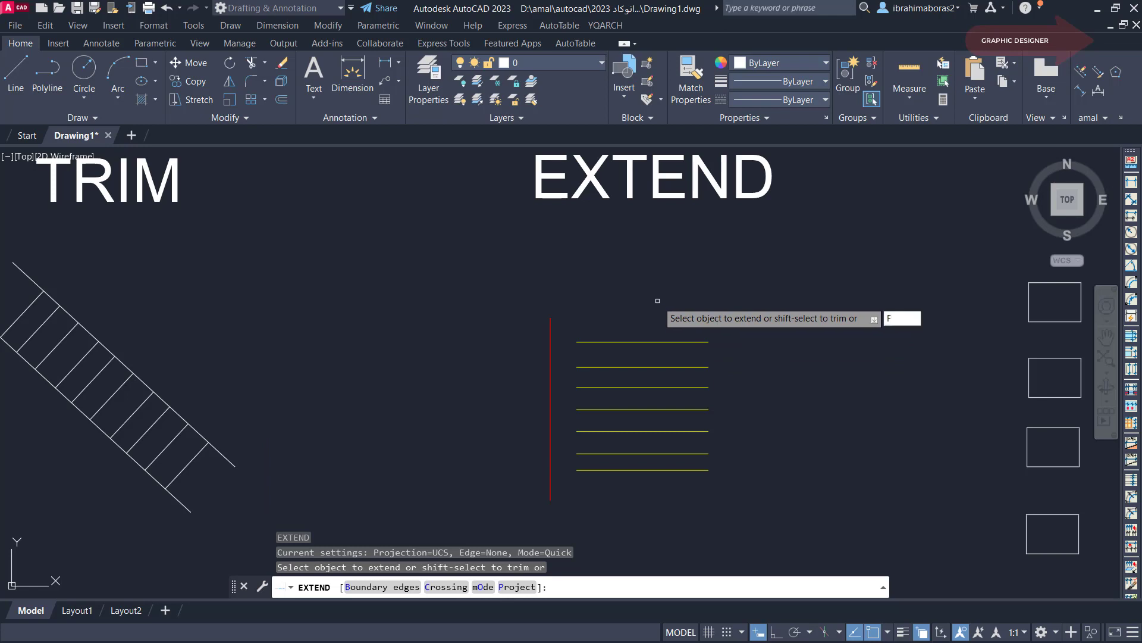
{"action": "key", "text": "Return"}
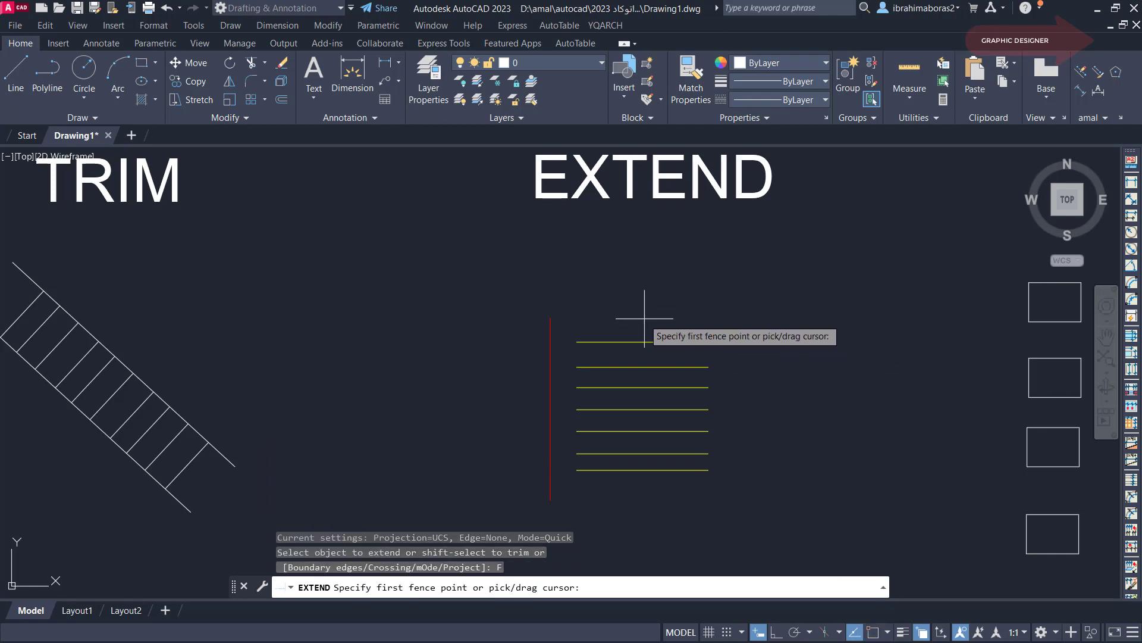
{"action": "left_click", "coordinate": [632, 319]}
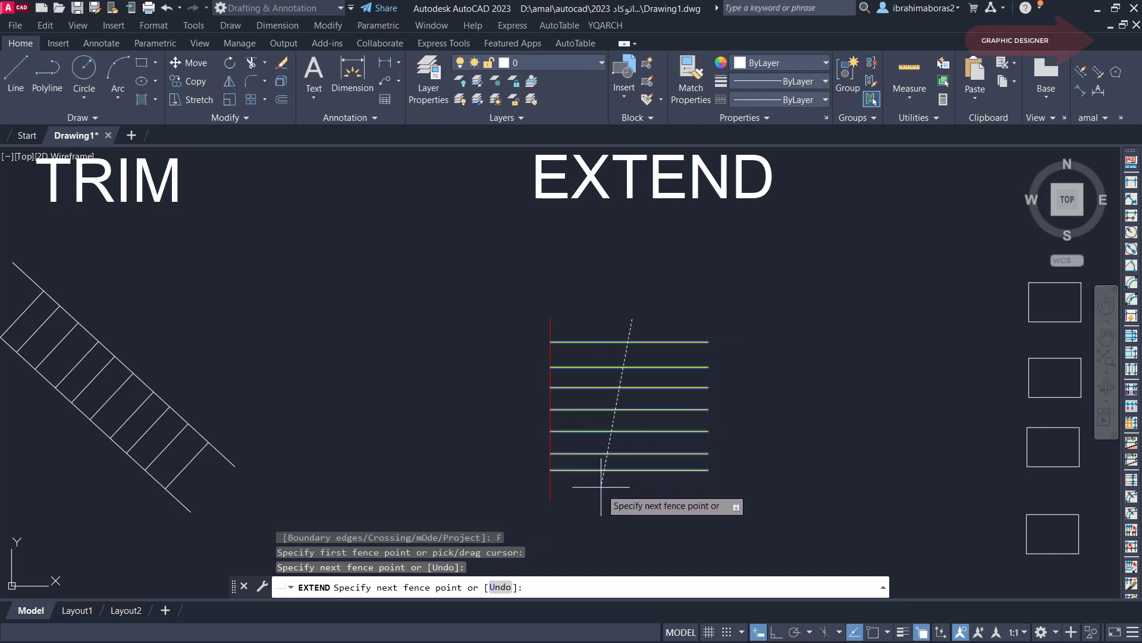
{"action": "left_click", "coordinate": [603, 497]}
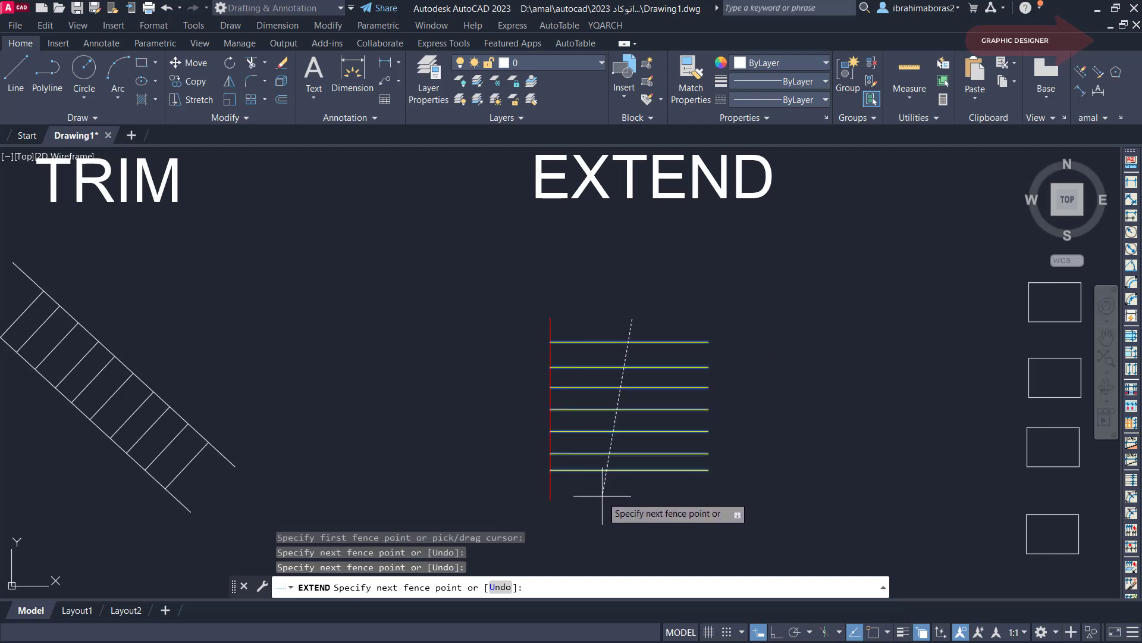
{"action": "right_click", "coordinate": [638, 501]}
{"action": "left_click", "coordinate": [670, 509]}
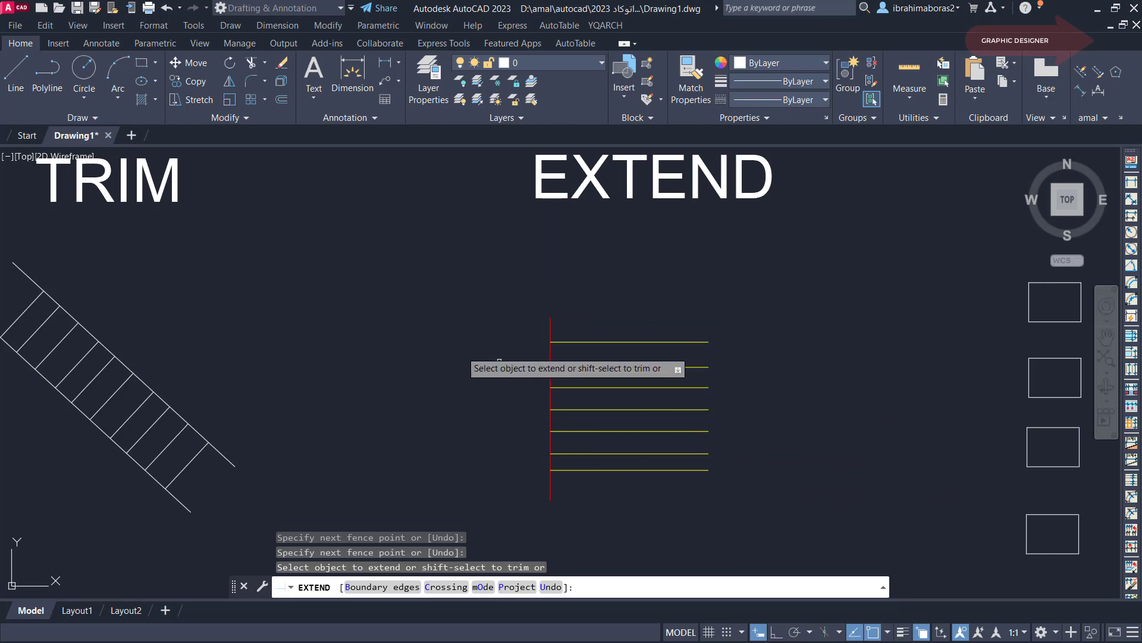
- End the Extend command and zoom out over the drawing
{"action": "right_click", "coordinate": [757, 401]}
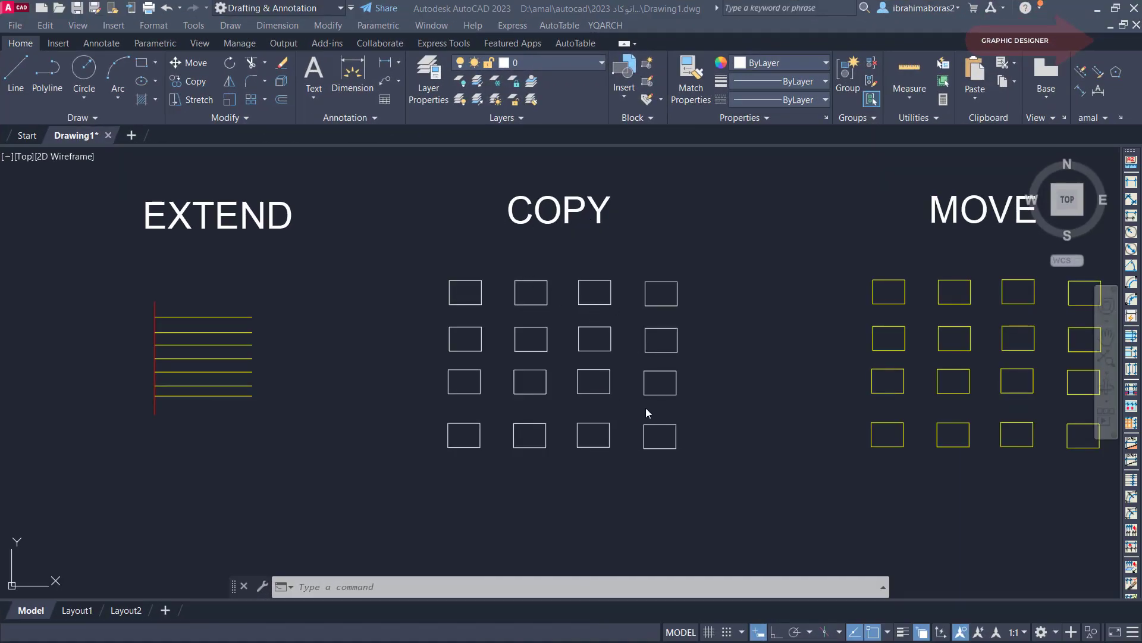
{"action": "scroll", "coordinate": [744, 411], "scroll_direction": "down", "scroll_amount": 5}
{"action": "scroll", "coordinate": [721, 416], "scroll_direction": "up", "scroll_amount": 2}
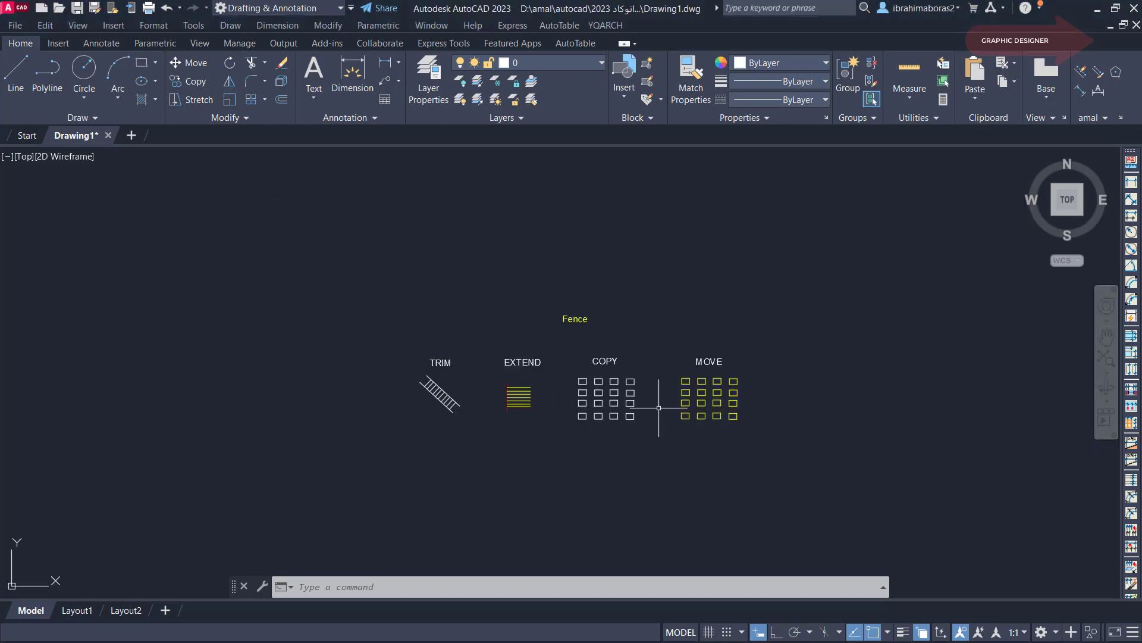
{"action": "scroll", "coordinate": [777, 448], "scroll_direction": "up", "scroll_amount": 1}
- Window-select the yellow MOVE boxes and move them farther to the right
{"action": "type", "text": "m"}
{"action": "key", "text": "Return"}
{"action": "left_click", "coordinate": [873, 301]}
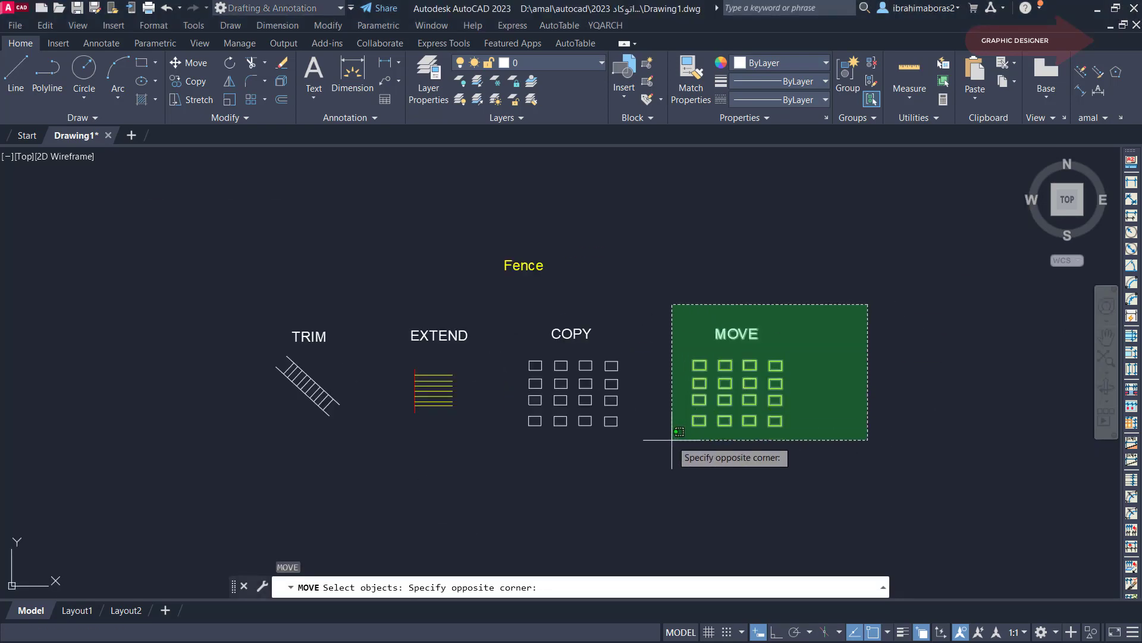
{"action": "left_click", "coordinate": [679, 455]}
{"action": "double_click", "coordinate": [678, 445]}
{"action": "left_click", "coordinate": [877, 453]}
{"action": "key", "text": "Return"}
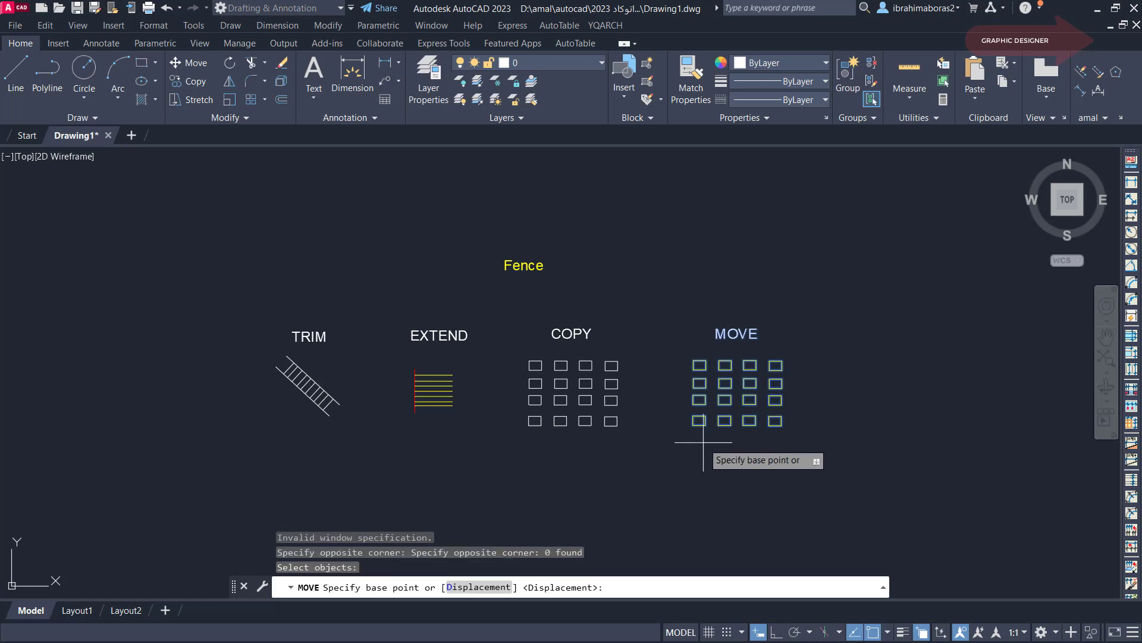
{"action": "left_click", "coordinate": [702, 444]}
{"action": "left_click", "coordinate": [949, 438]}
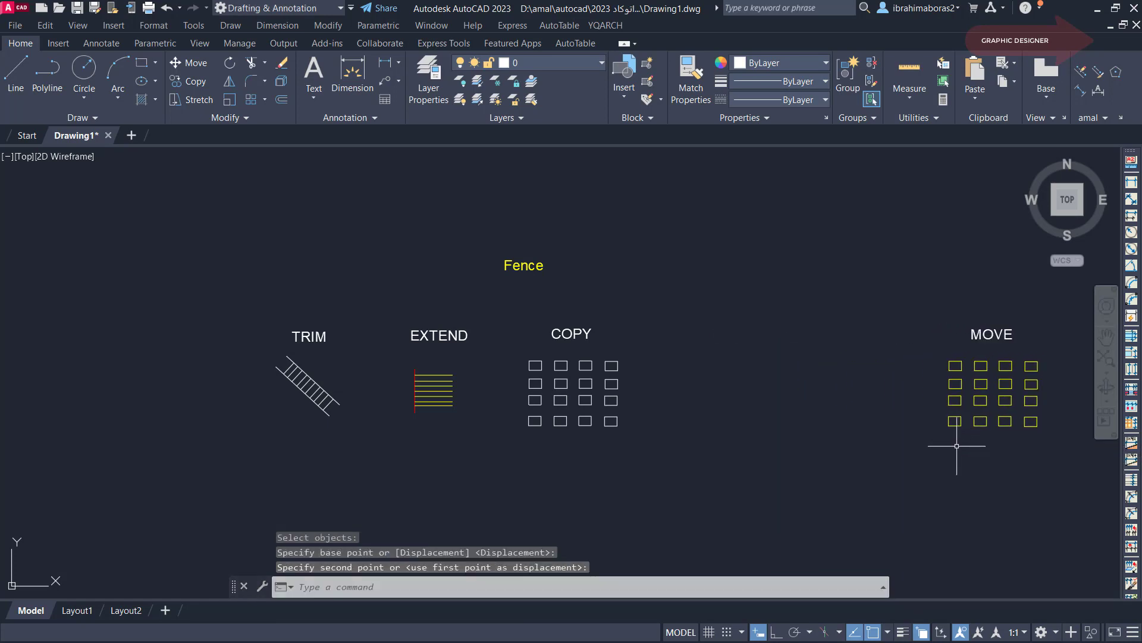
{"action": "left_click", "coordinate": [611, 396]}
{"action": "scroll", "coordinate": [567, 385], "scroll_direction": "up", "scroll_amount": 2}
{"action": "middle_click_drag", "start_coordinate": [622, 356], "coordinate": [552, 354]}
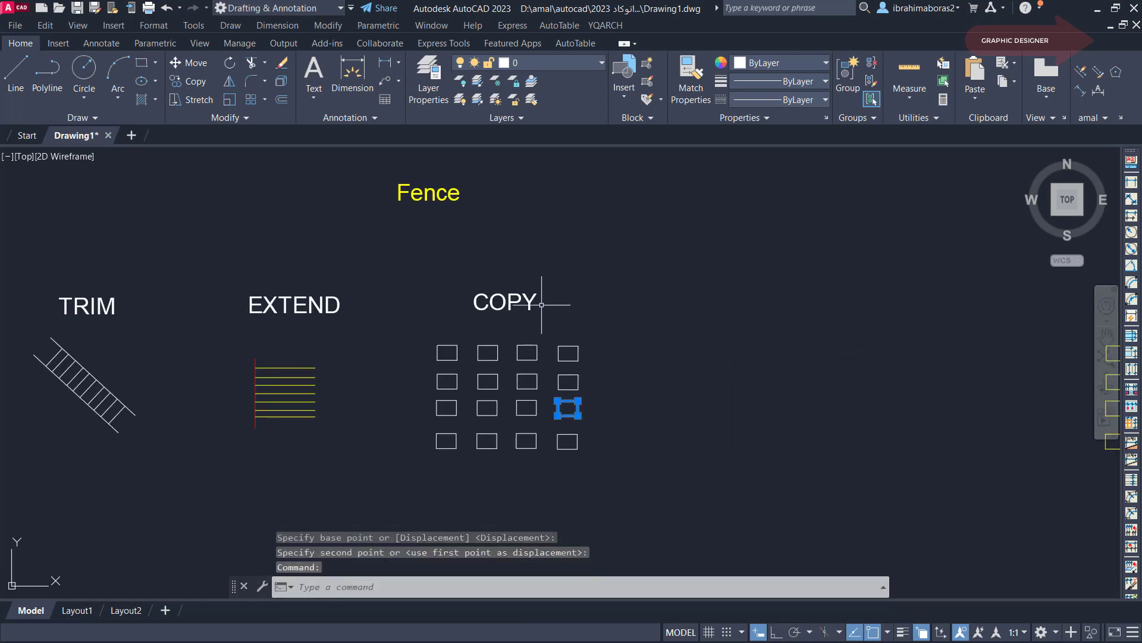
{"action": "key", "text": "Escape"}
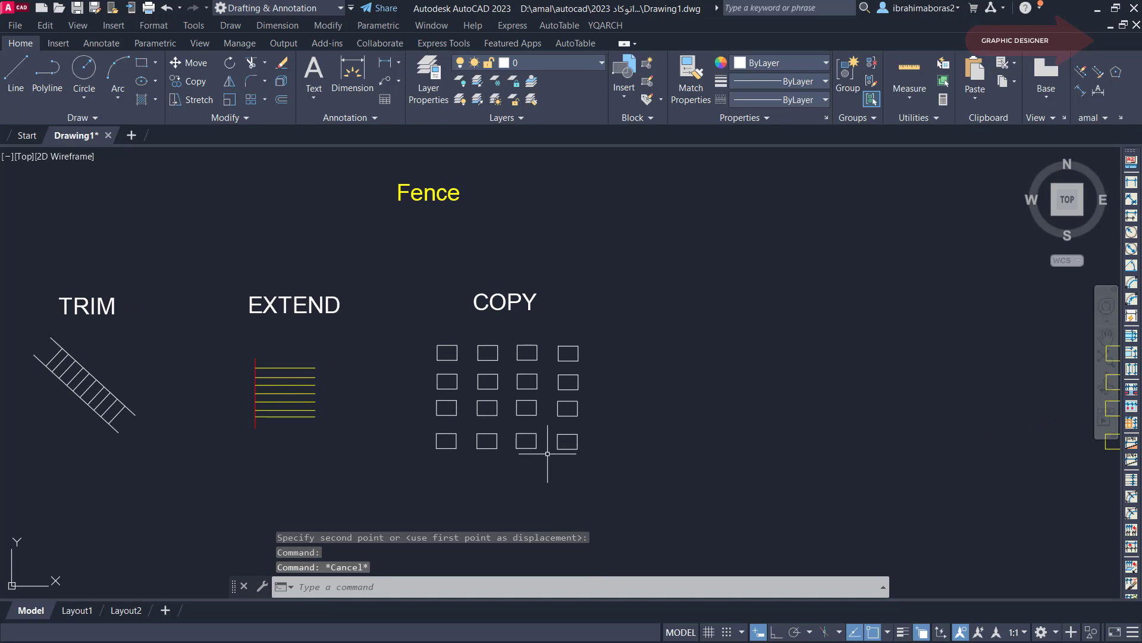
{"action": "scroll", "coordinate": [544, 424], "scroll_direction": "up", "scroll_amount": 2}
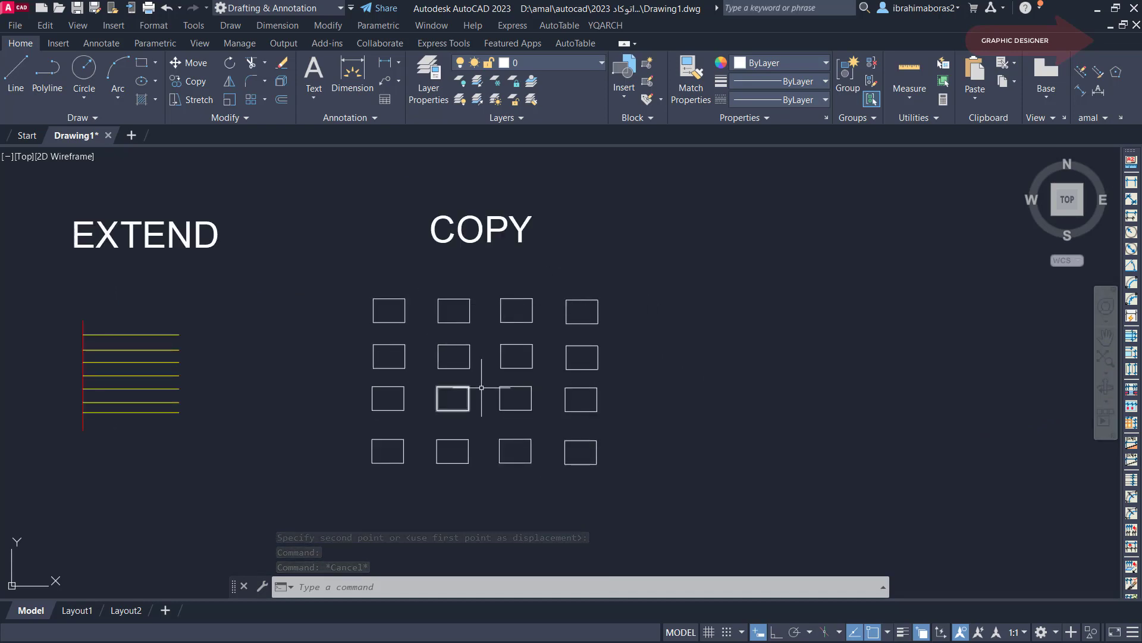
{"action": "left_click", "coordinate": [406, 316]}
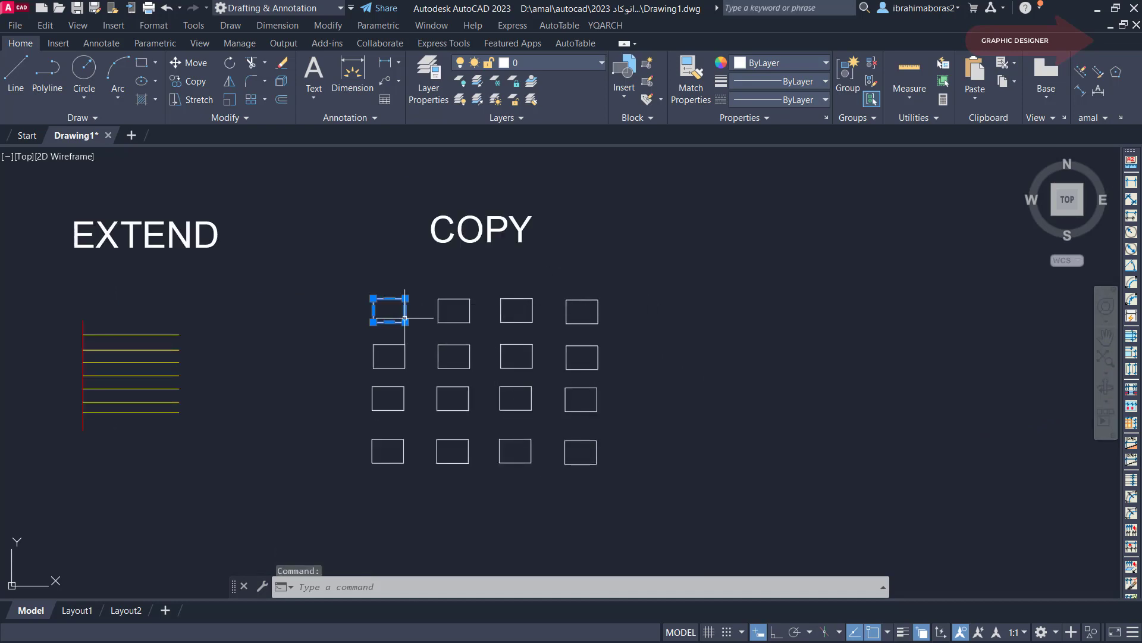
{"action": "left_click", "coordinate": [452, 345]}
{"action": "left_click", "coordinate": [510, 385]}
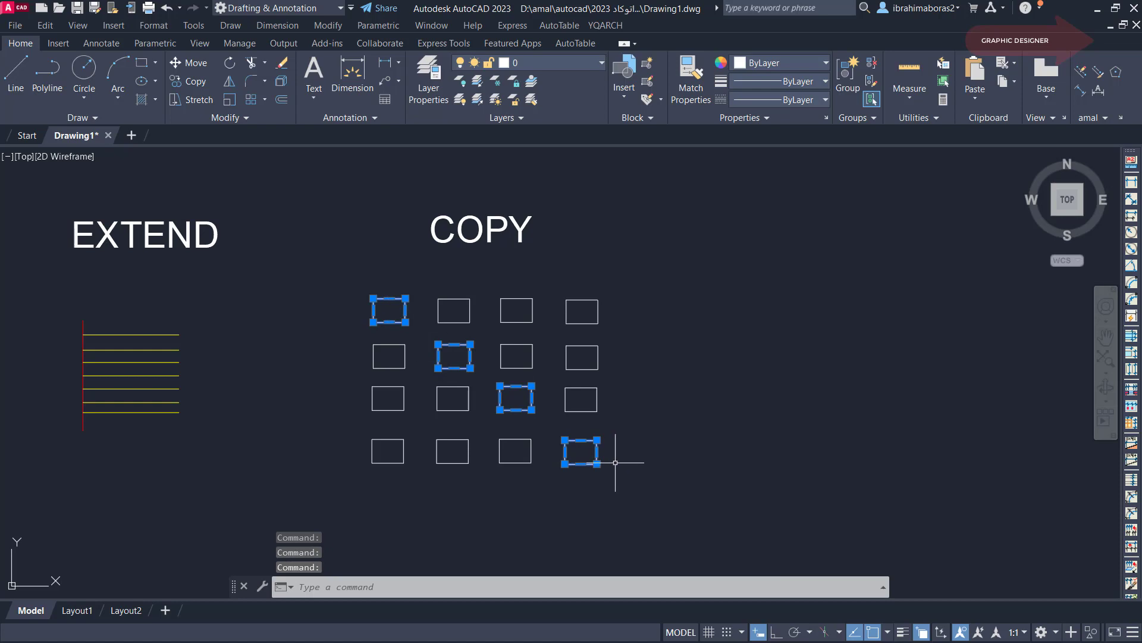
{"action": "key", "text": "Escape"}
- Fence-select the four diagonal COPY boxes and copy them up and to the right
{"action": "type", "text": "CO"}
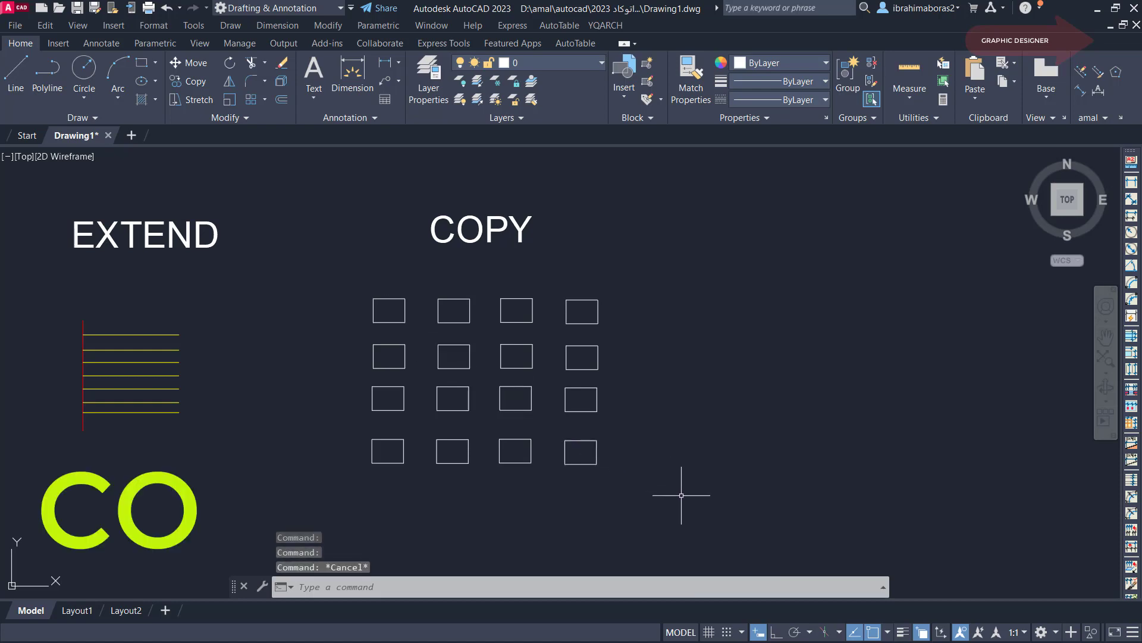
{"action": "key", "text": "Return"}
{"action": "type", "text": "F"}
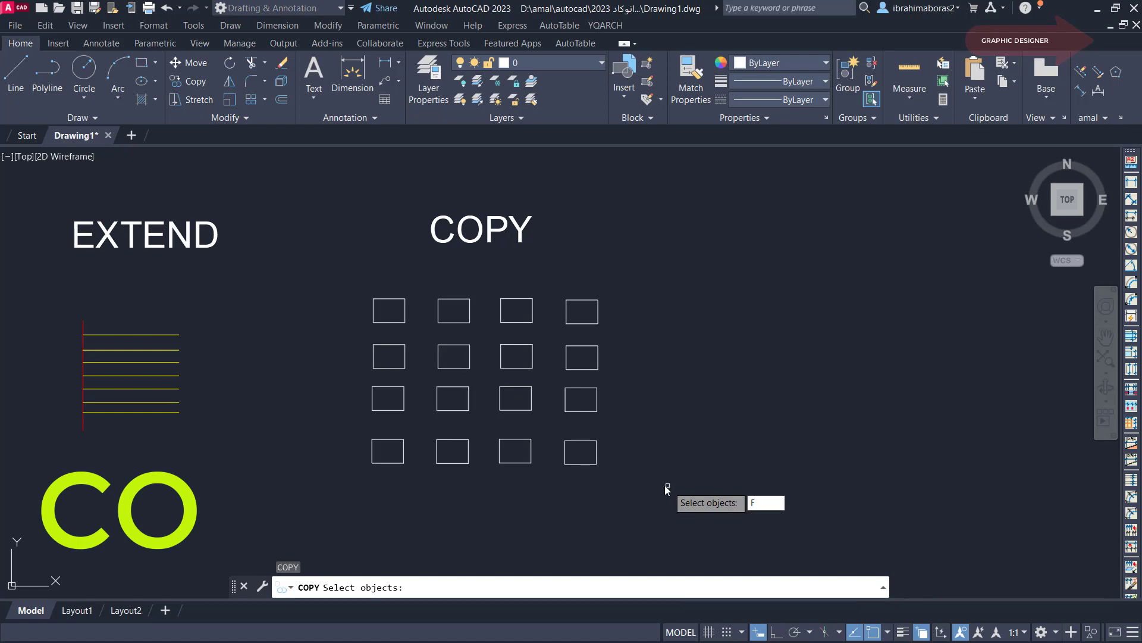
{"action": "key", "text": "Return"}
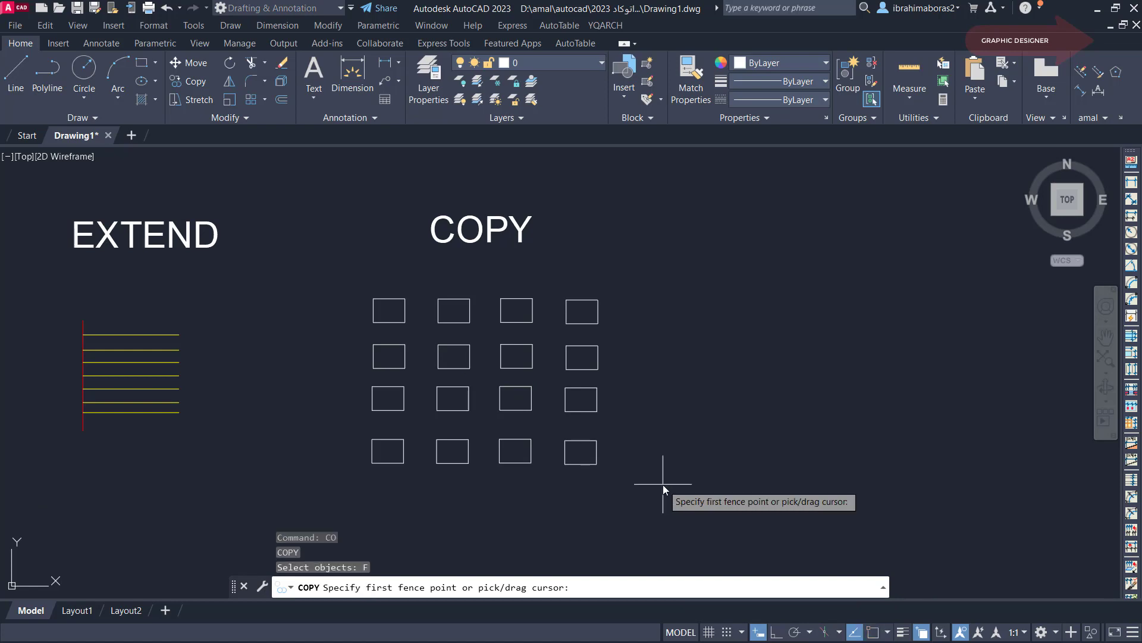
{"action": "left_click", "coordinate": [367, 292]}
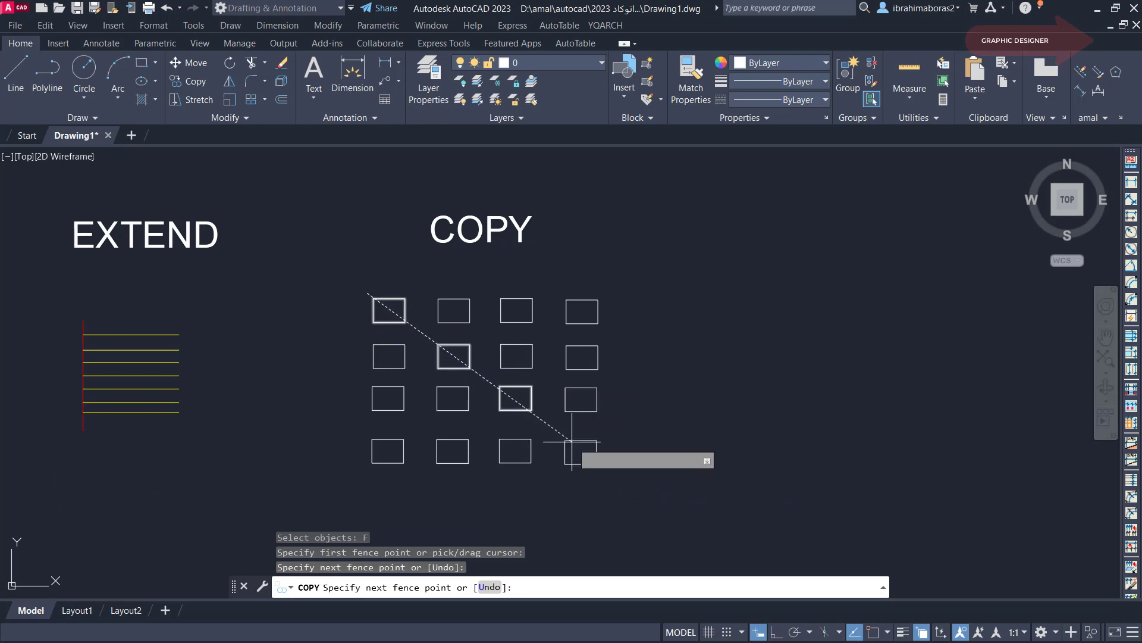
{"action": "left_click", "coordinate": [608, 474]}
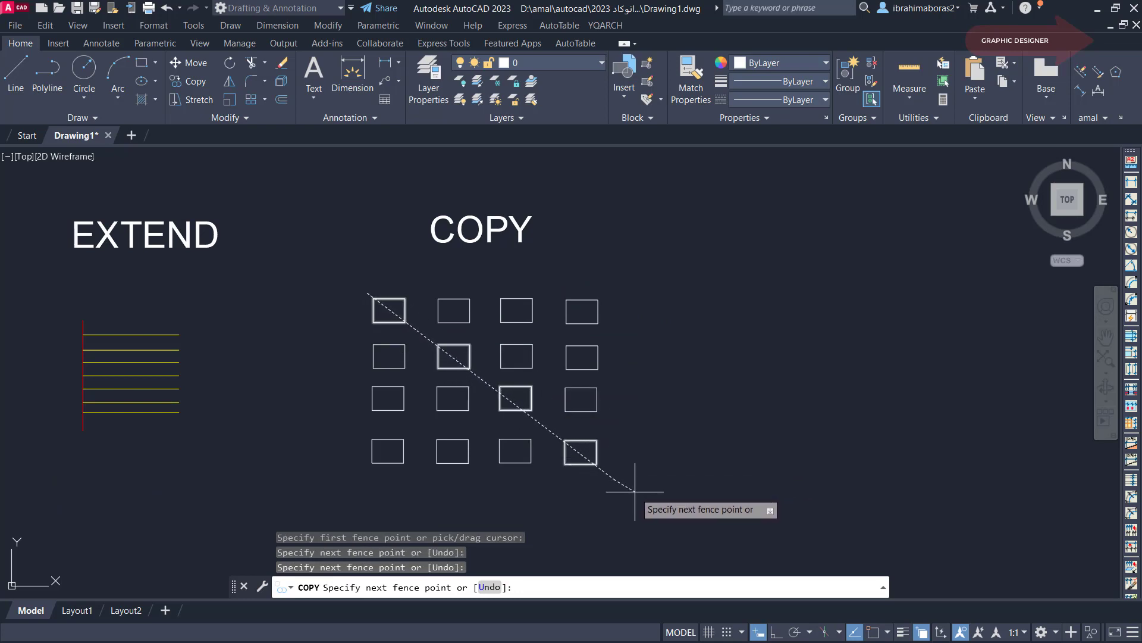
{"action": "right_click", "coordinate": [635, 490]}
{"action": "left_click", "coordinate": [665, 499]}
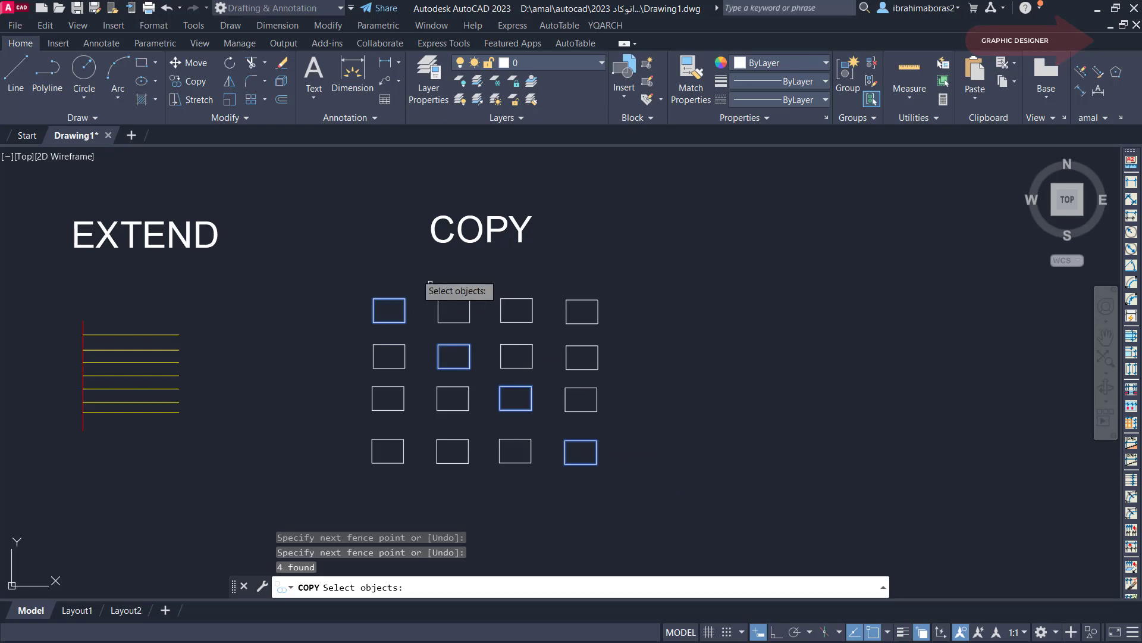
{"action": "key", "text": "Return"}
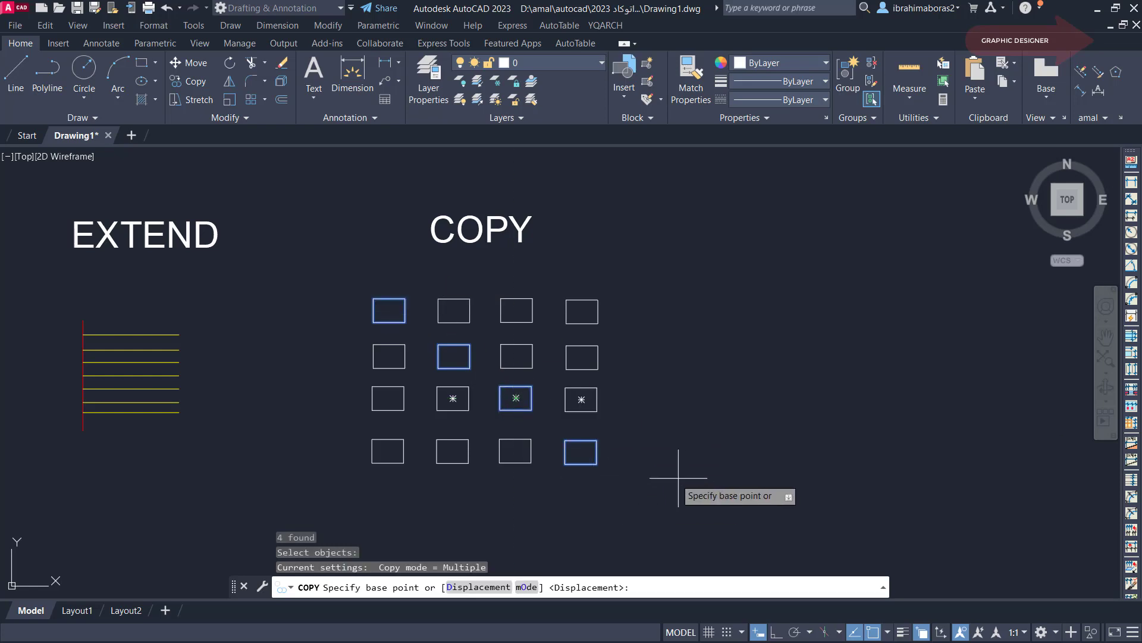
{"action": "left_click", "coordinate": [609, 479]}
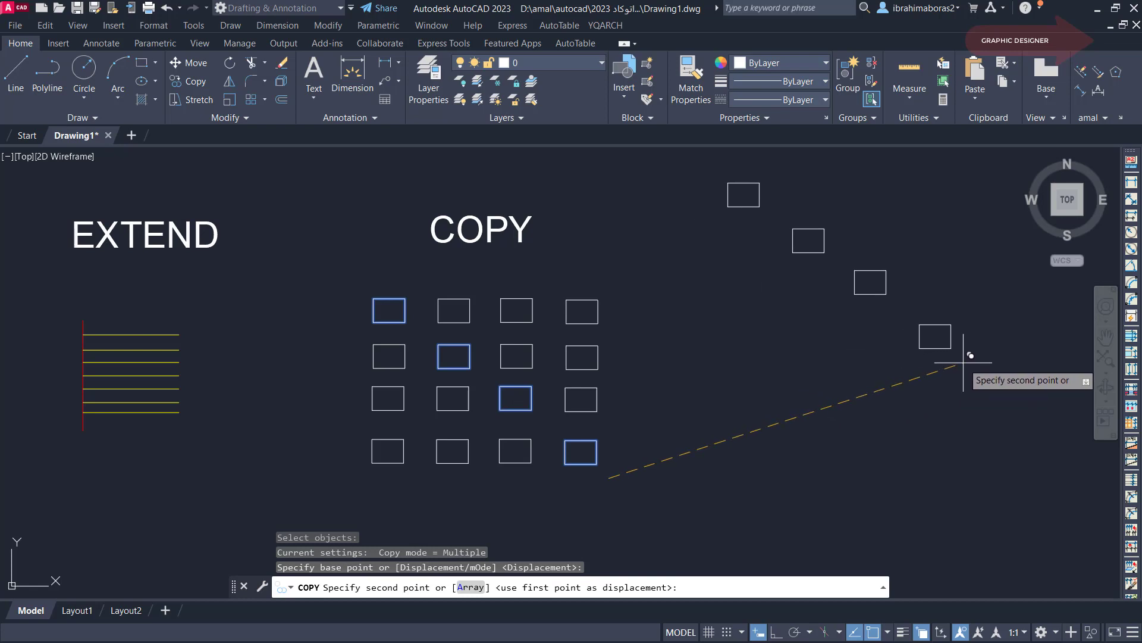
{"action": "left_click", "coordinate": [964, 362]}
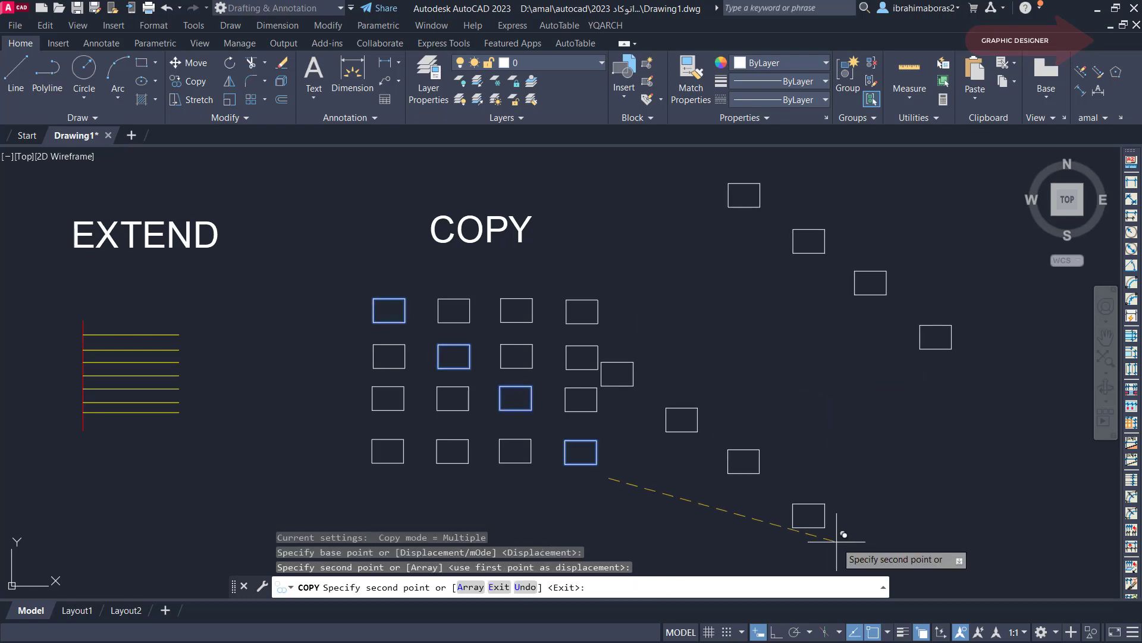
{"action": "right_click", "coordinate": [850, 500]}
{"action": "left_click", "coordinate": [869, 322]}
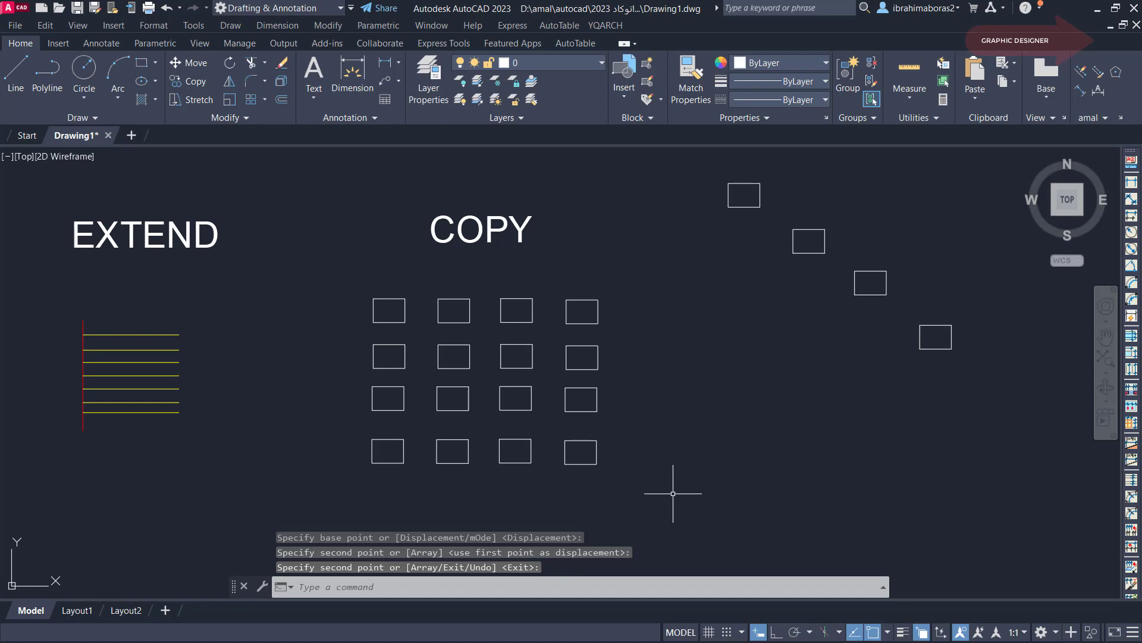
- Start another copy, drawing a zigzag fence that selects six COPY-grid boxes
{"action": "type", "text": "co"}
{"action": "key", "text": "Return"}
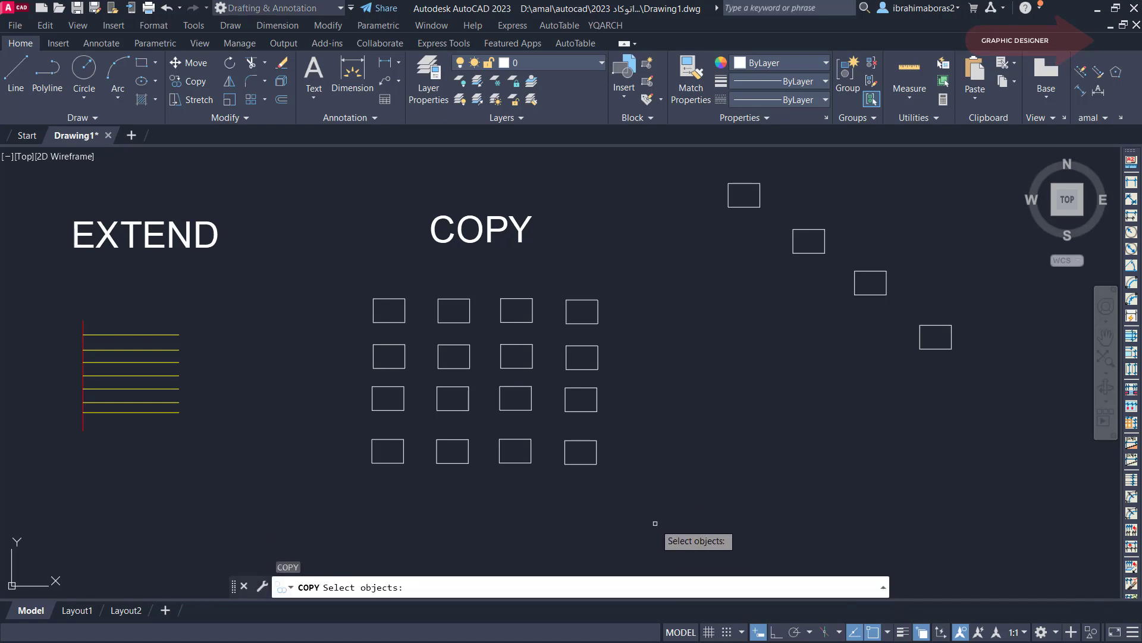
{"action": "type", "text": "F"}
{"action": "key", "text": "Return"}
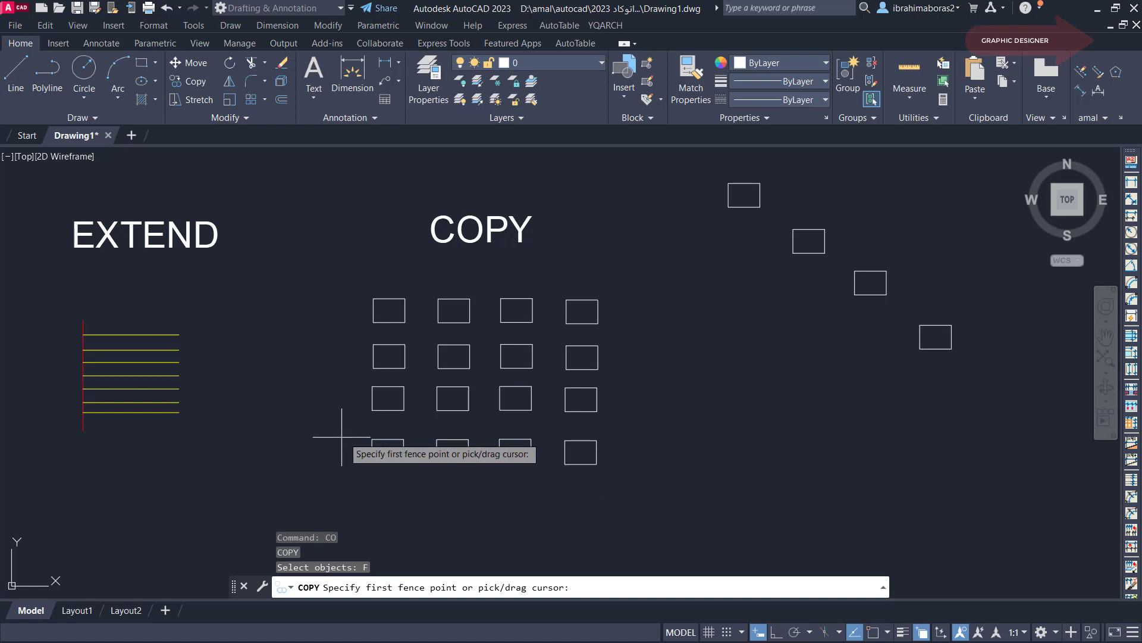
{"action": "left_click", "coordinate": [451, 307]}
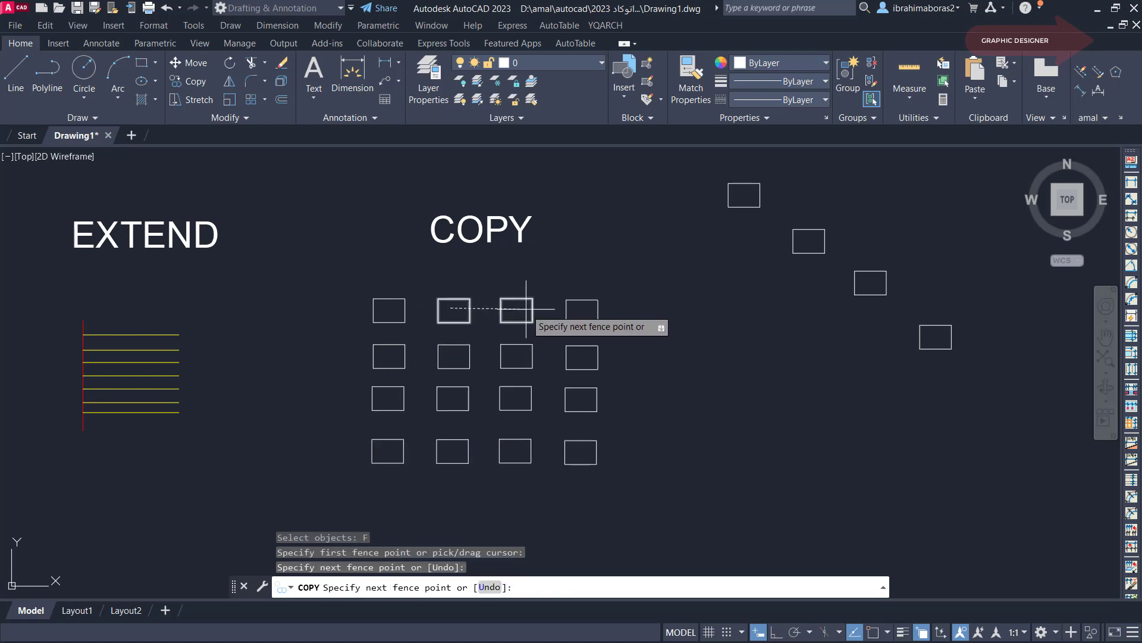
{"action": "left_click", "coordinate": [526, 308]}
{"action": "left_click", "coordinate": [580, 367]}
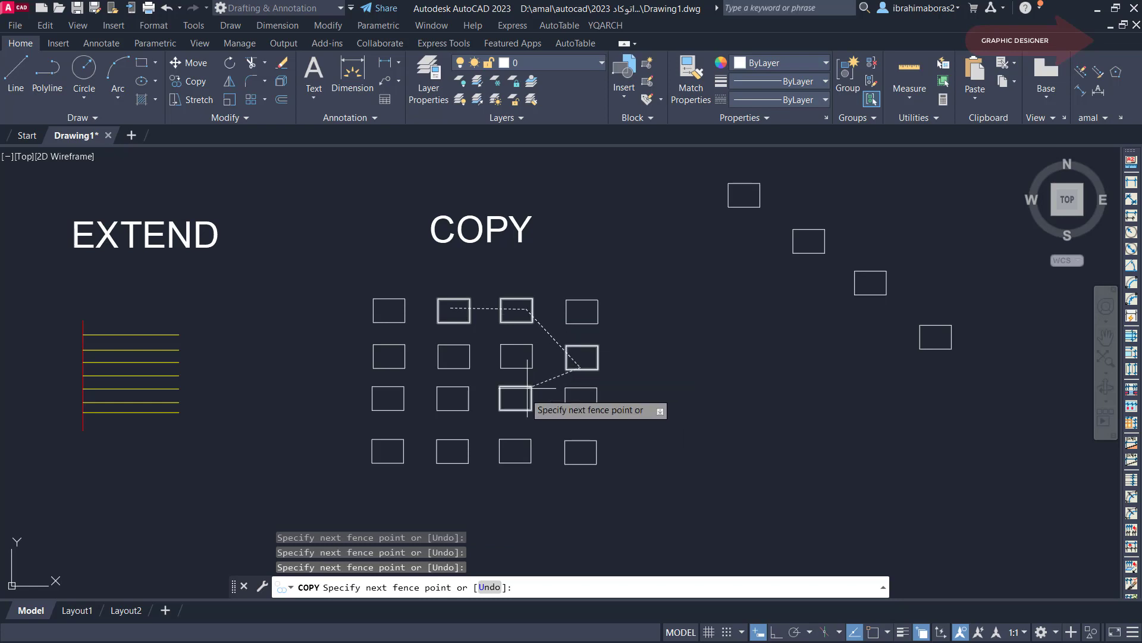
{"action": "left_click", "coordinate": [502, 408]}
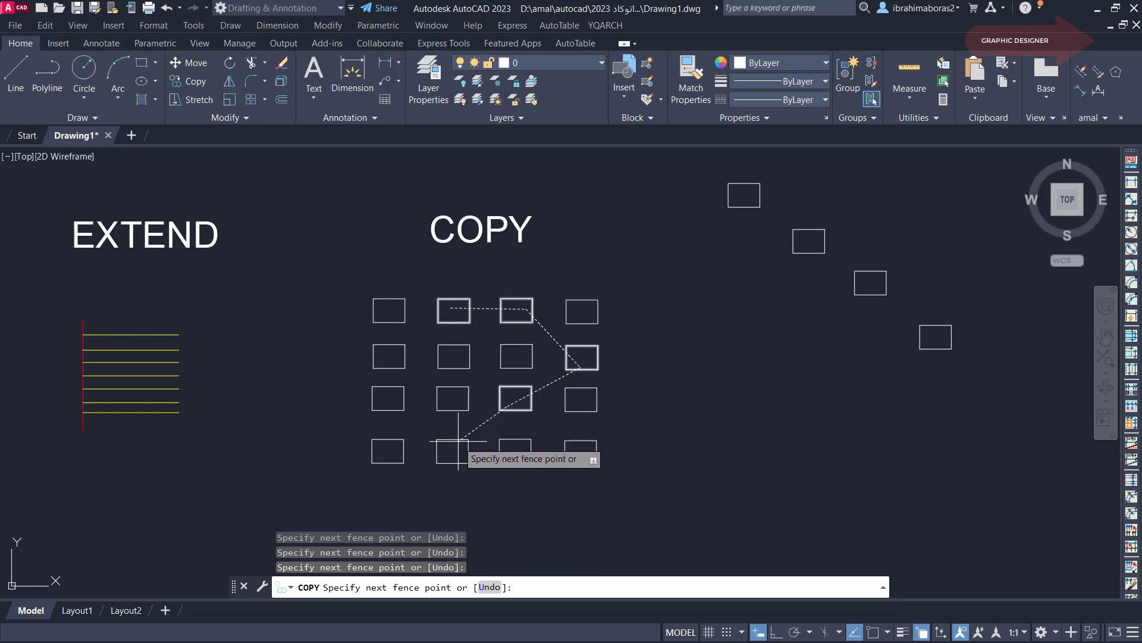
{"action": "left_click", "coordinate": [448, 452]}
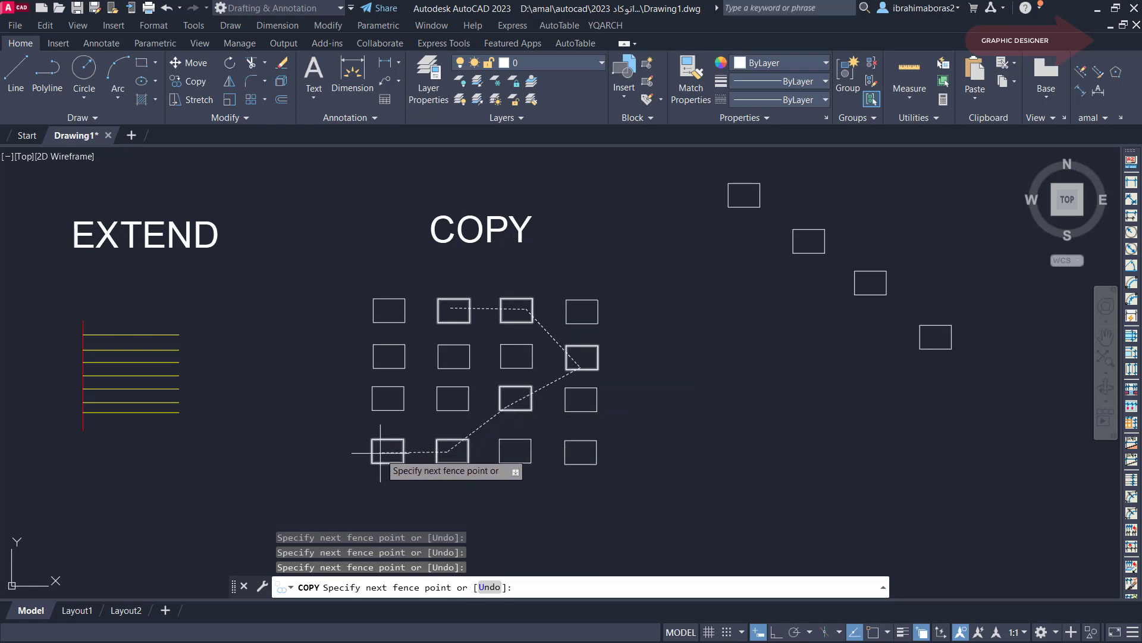
{"action": "left_click", "coordinate": [348, 449]}
{"action": "right_click", "coordinate": [412, 487]}
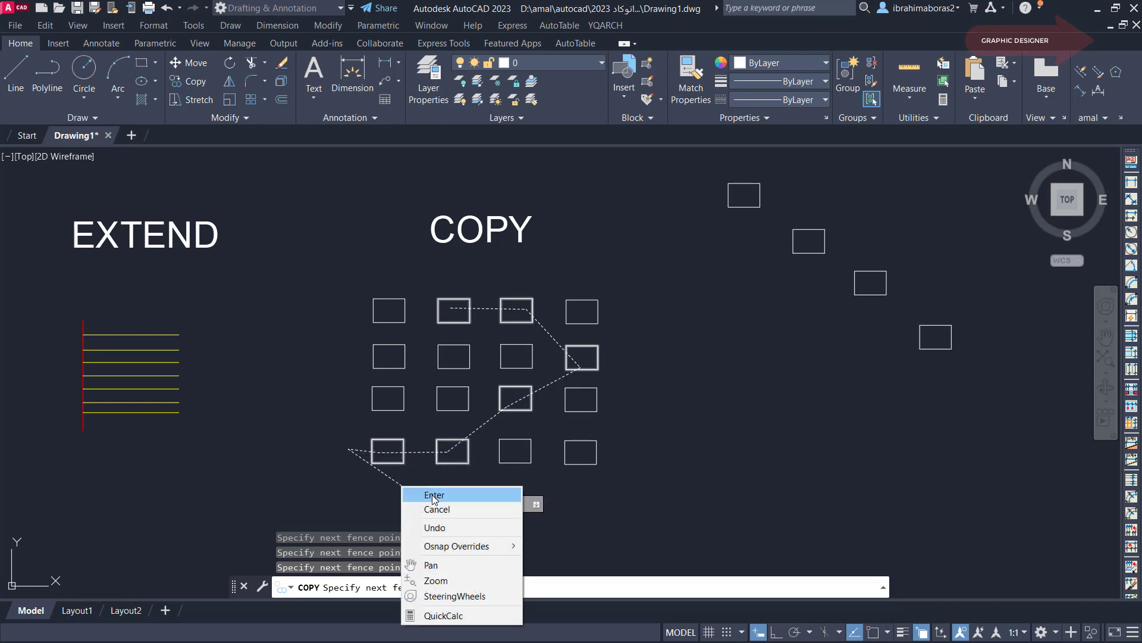
{"action": "left_click", "coordinate": [425, 494]}
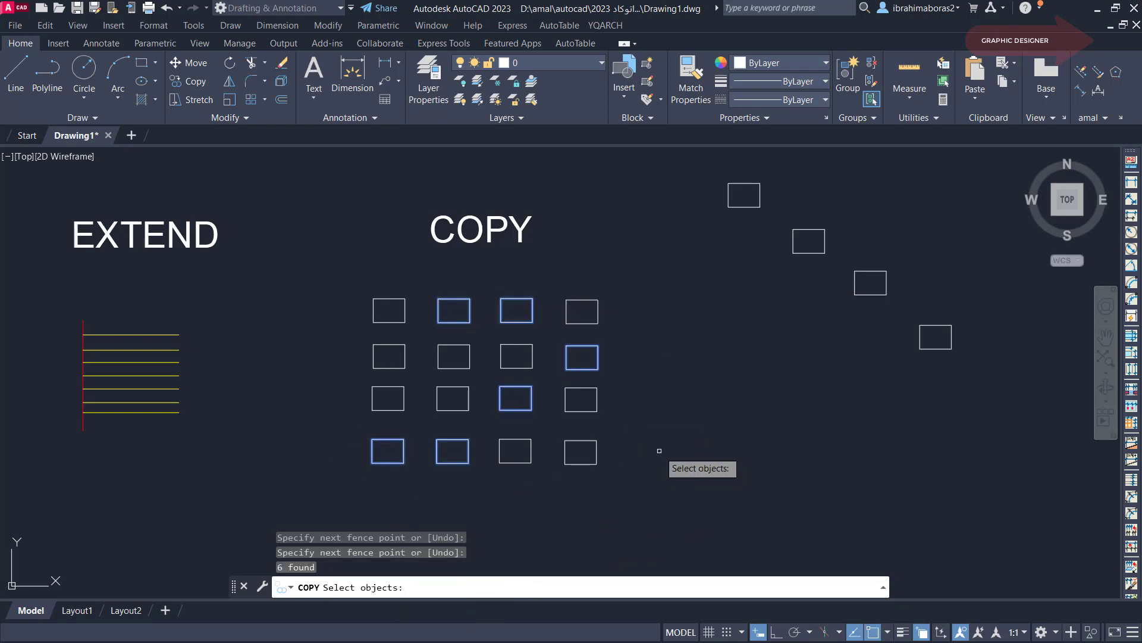
- Place the six boxes' copies to the right of the grid and end Copy
{"action": "key", "text": "Return"}
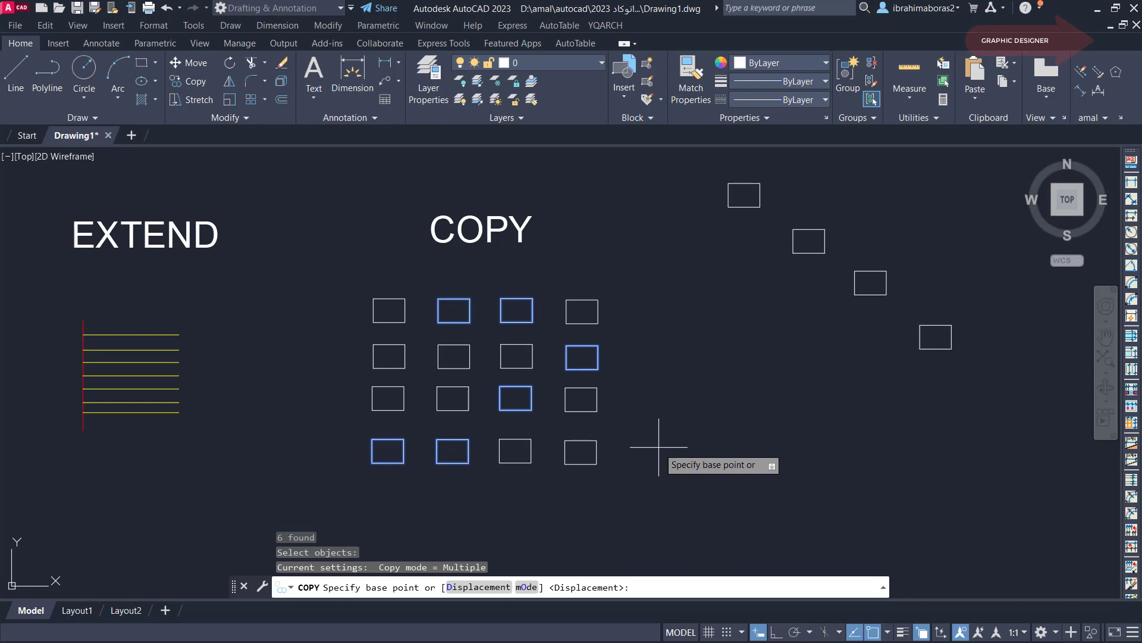
{"action": "left_click", "coordinate": [642, 412]}
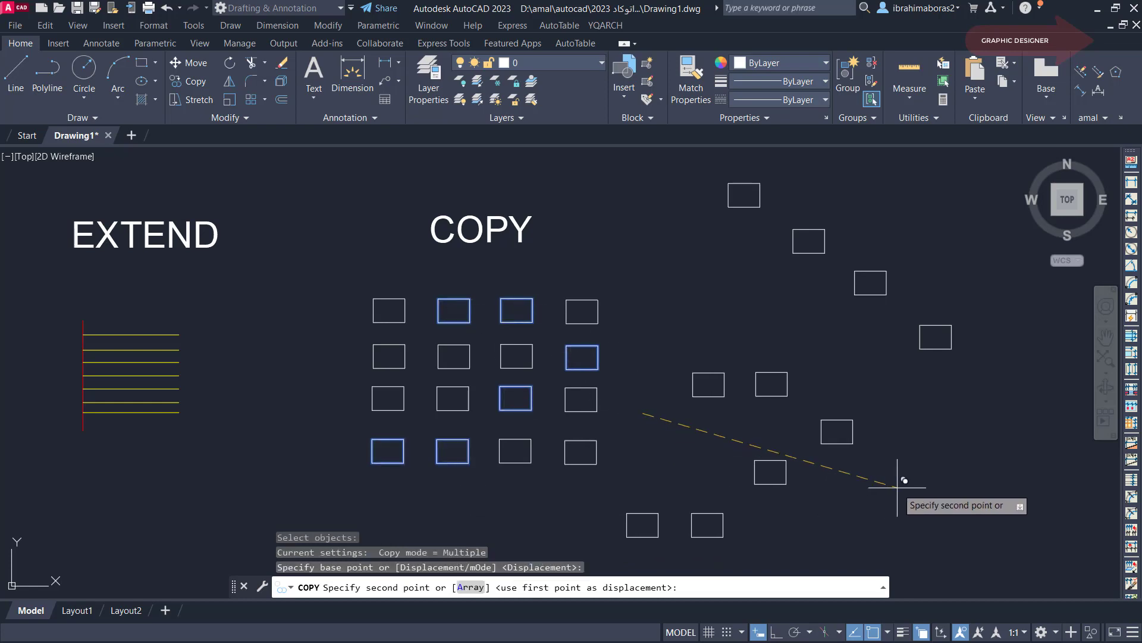
{"action": "left_click", "coordinate": [1053, 306]}
{"action": "right_click", "coordinate": [929, 441]}
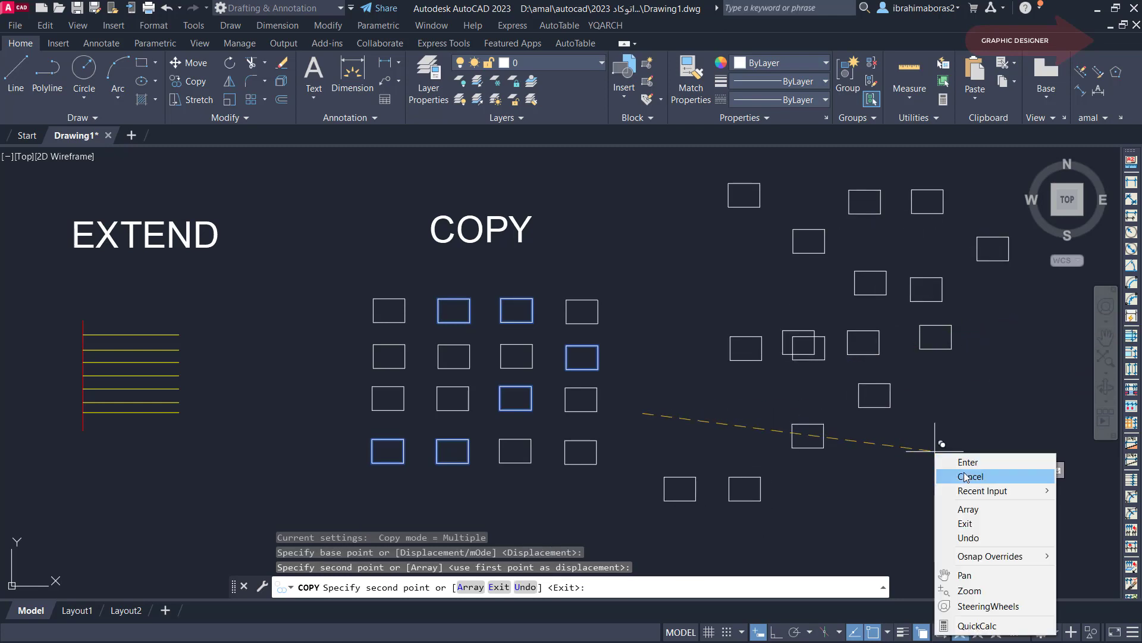
{"action": "left_click", "coordinate": [952, 461]}
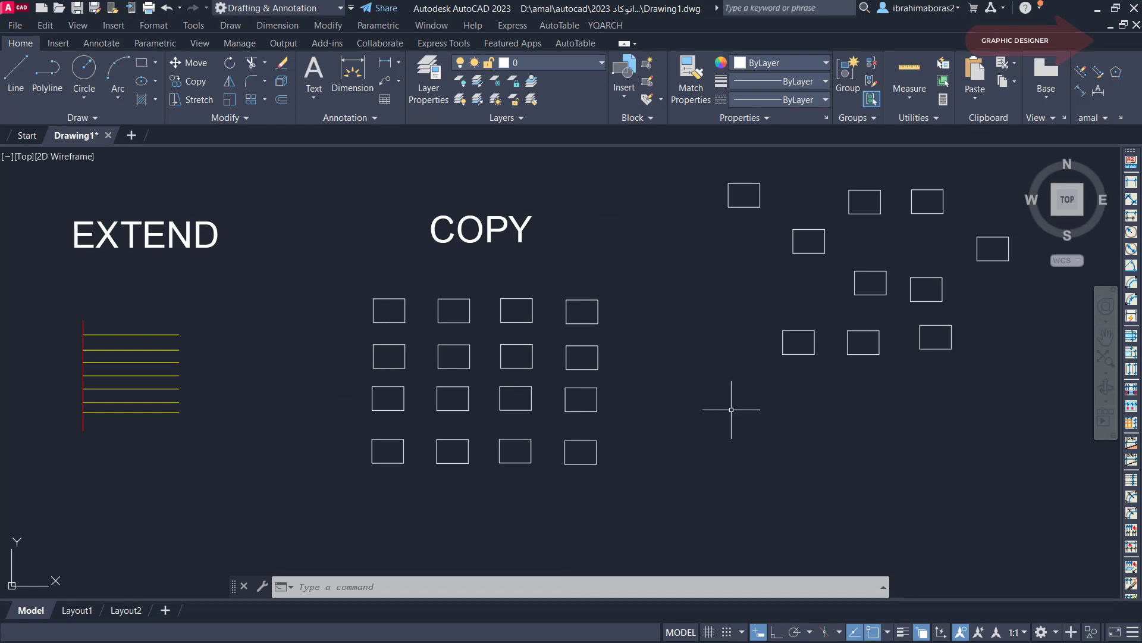
- Bring the MOVE group into view and start MOVE with Fence selection
{"action": "scroll", "coordinate": [734, 408], "scroll_direction": "down", "scroll_amount": 4}
{"action": "mouse_move", "coordinate": [709, 403]}
{"action": "middle_mouse_down"}
{"action": "mouse_move", "coordinate": [735, 379]}
{"action": "mouse_move", "coordinate": [599, 438]}
{"action": "middle_mouse_up"}
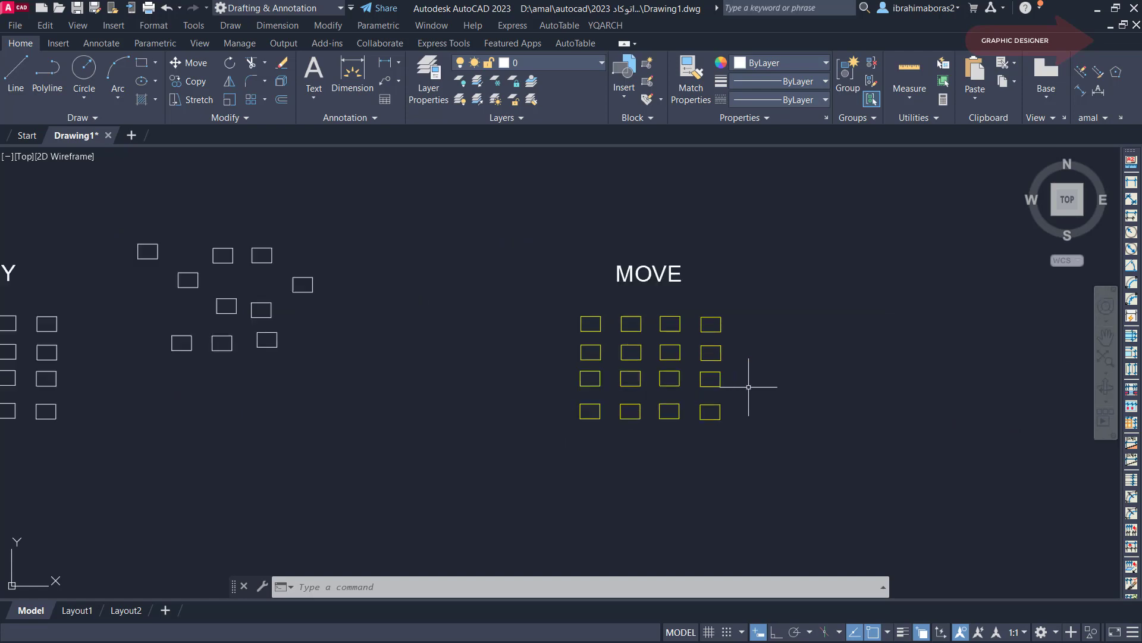
{"action": "scroll", "coordinate": [740, 387], "scroll_direction": "up", "scroll_amount": 3}
{"action": "scroll", "coordinate": [663, 337], "scroll_direction": "up", "scroll_amount": 1}
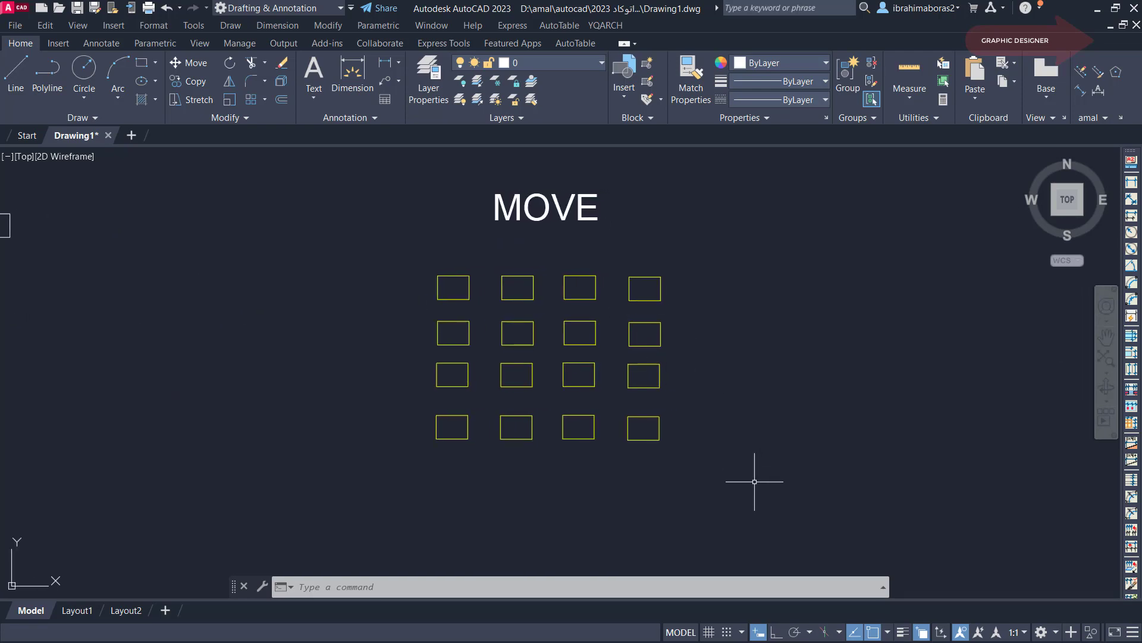
{"action": "type", "text": "m"}
{"action": "key", "text": "Return"}
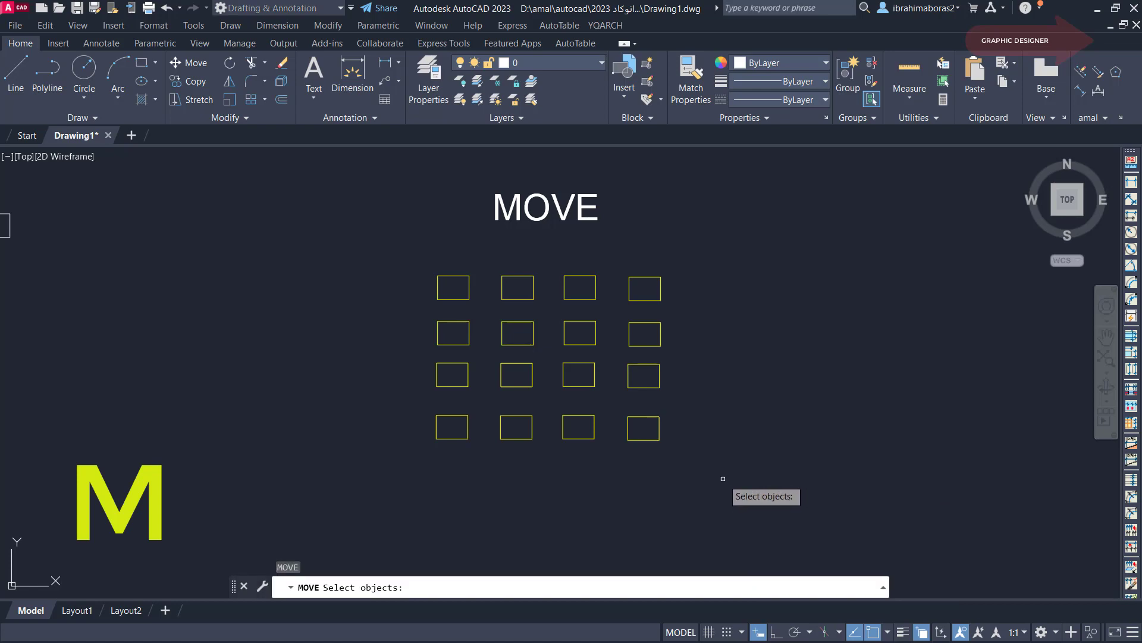
{"action": "type", "text": "F"}
{"action": "key", "text": "Return"}
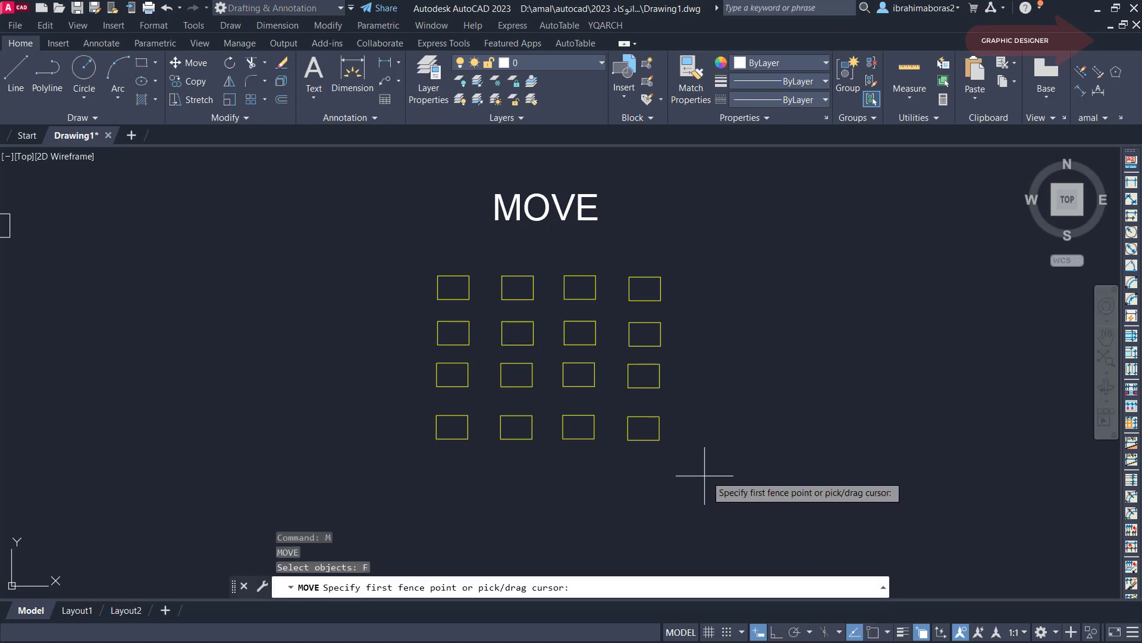
- Fence-select six yellow rectangles and move them up and to the right
{"action": "left_click", "coordinate": [449, 285]}
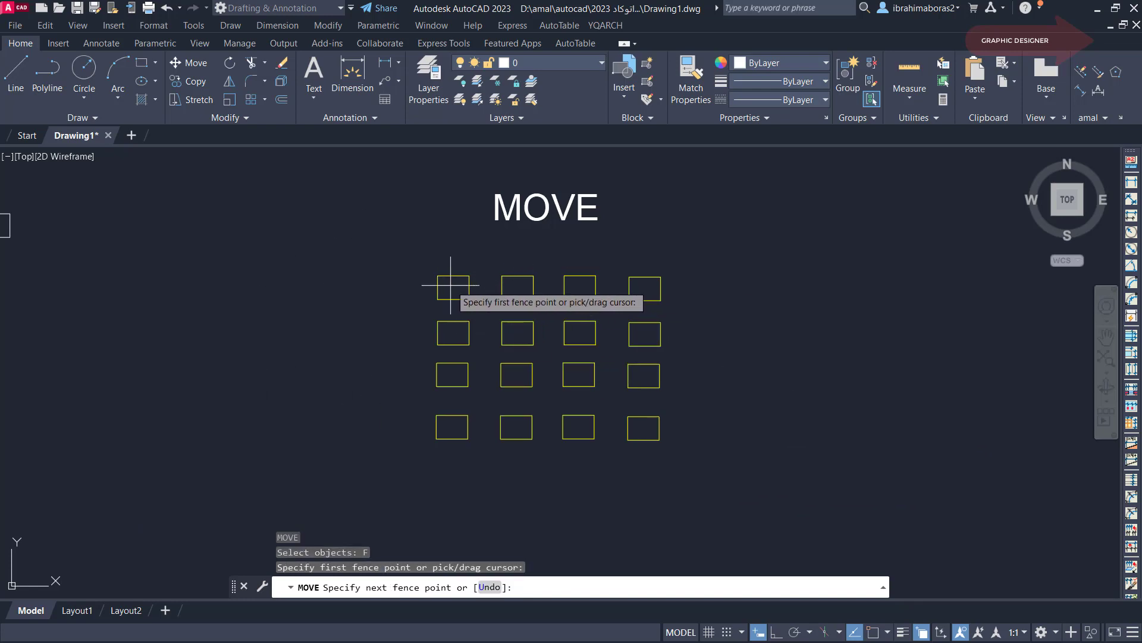
{"action": "left_click", "coordinate": [519, 284]}
{"action": "left_click", "coordinate": [519, 383]}
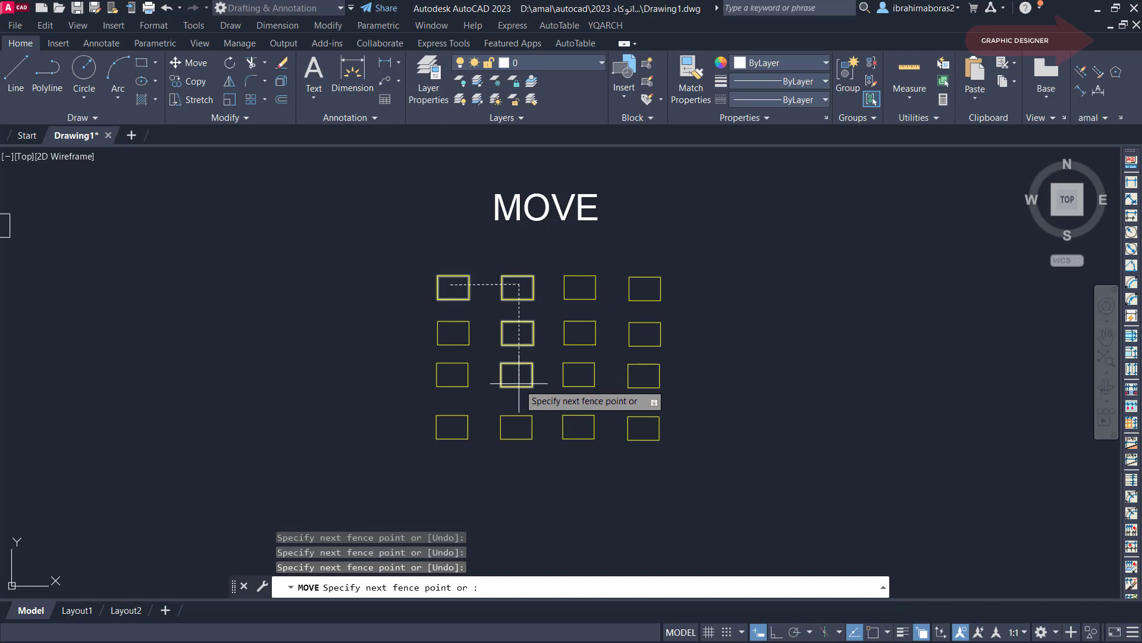
{"action": "left_click", "coordinate": [648, 382]}
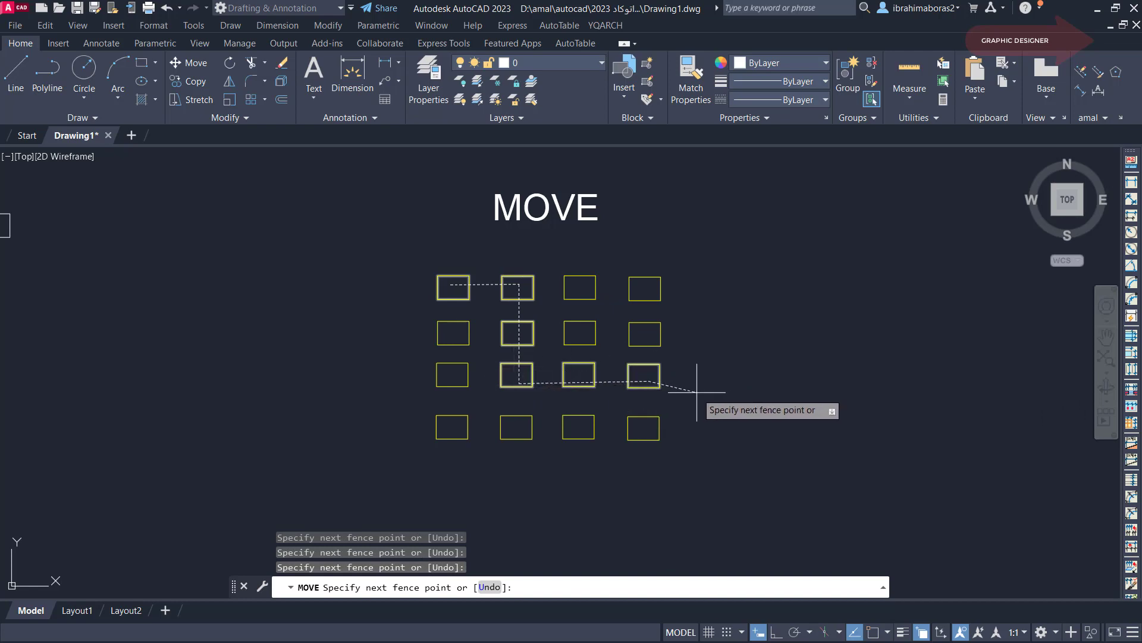
{"action": "right_click", "coordinate": [693, 387]}
{"action": "left_click", "coordinate": [733, 394]}
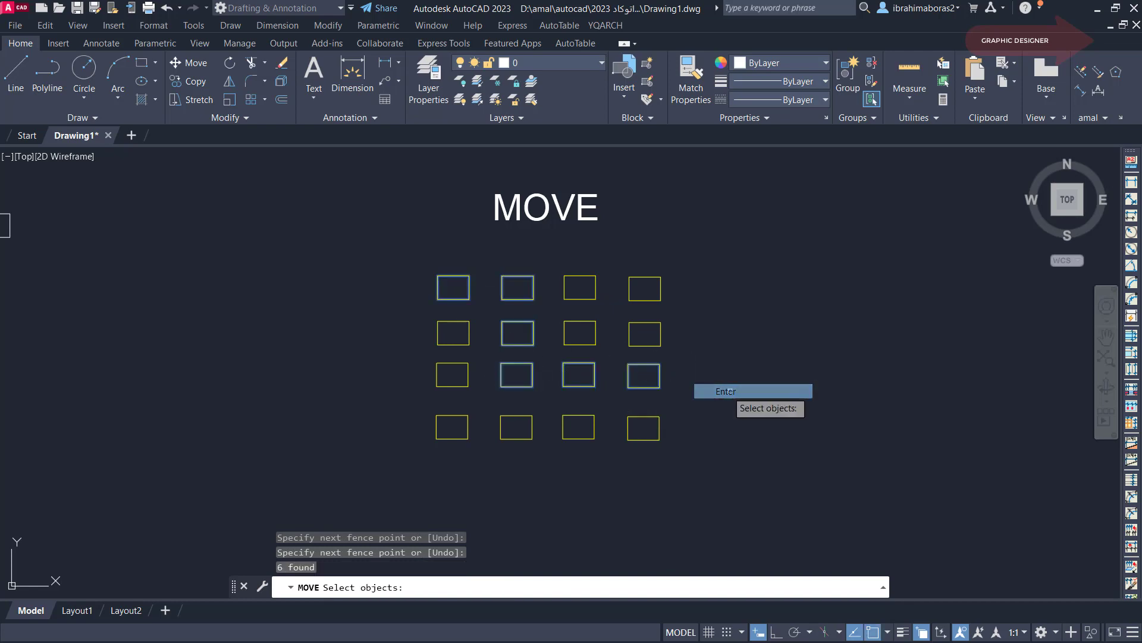
{"action": "right_click", "coordinate": [669, 413]}
{"action": "left_click", "coordinate": [677, 417]}
{"action": "left_click", "coordinate": [1002, 343]}
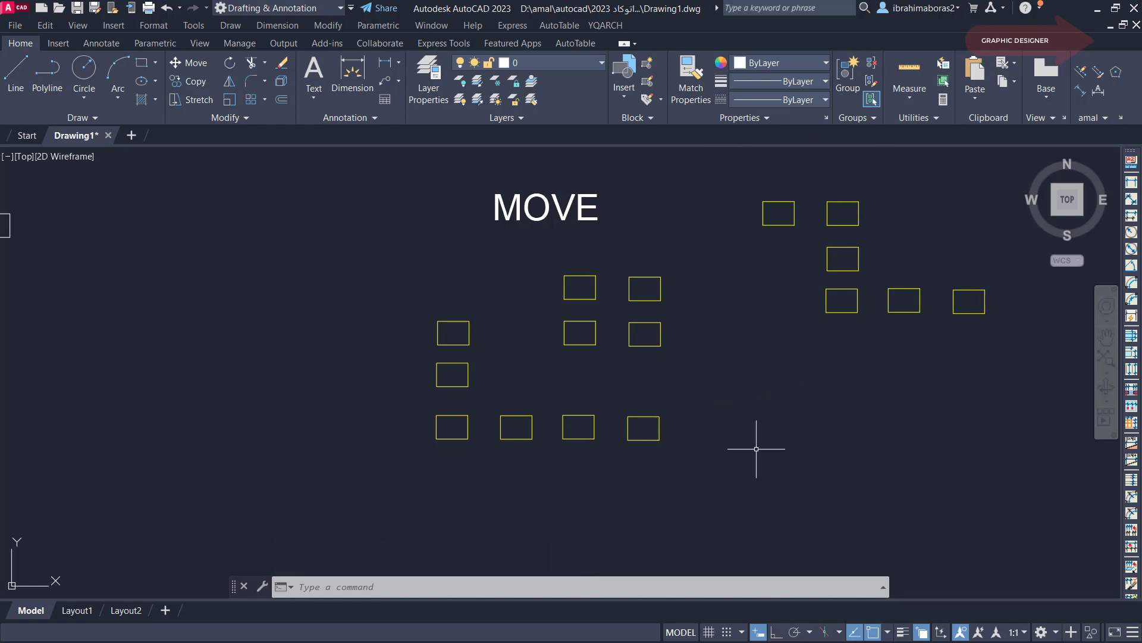
- Zoom out and pan to show the TRIM, EXTEND, COPY and MOVE groups together
{"action": "scroll", "coordinate": [357, 459], "scroll_direction": "down", "scroll_amount": 5}
{"action": "middle_click_drag", "start_coordinate": [305, 459], "coordinate": [532, 416]}
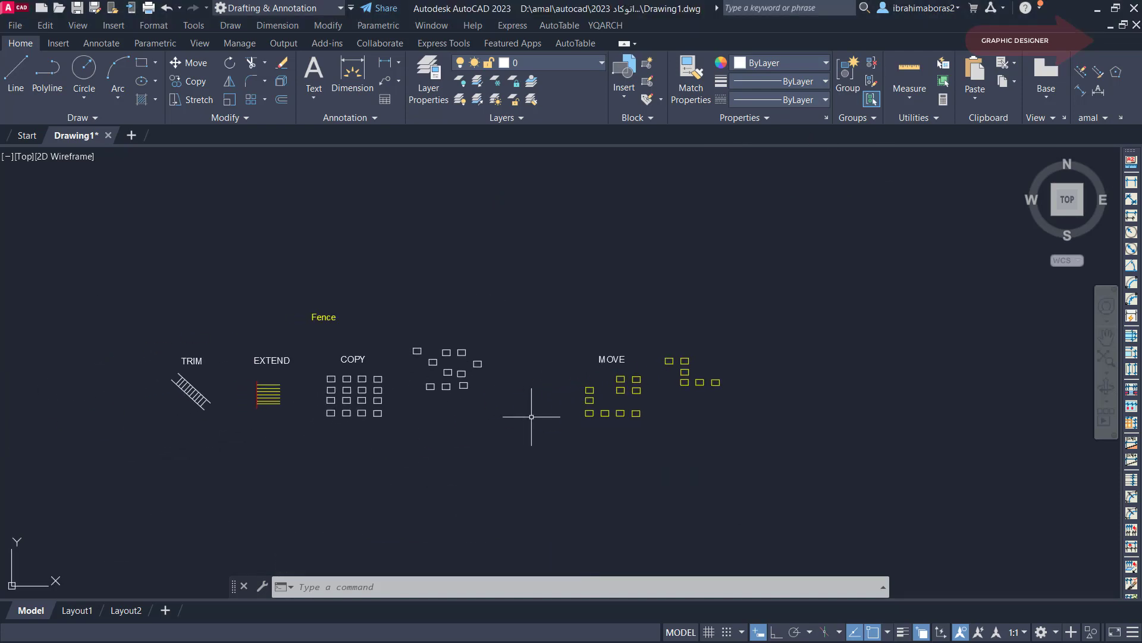
{"action": "scroll", "coordinate": [357, 440], "scroll_direction": "up", "scroll_amount": 2}
{"action": "middle_click_drag", "start_coordinate": [408, 464], "coordinate": [459, 467]}
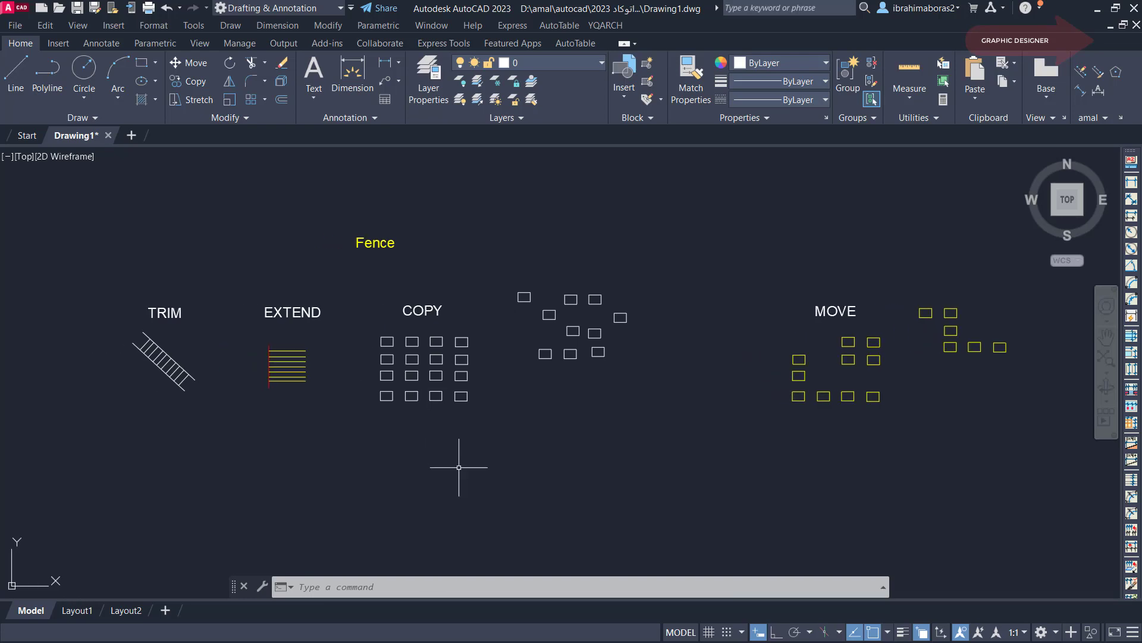